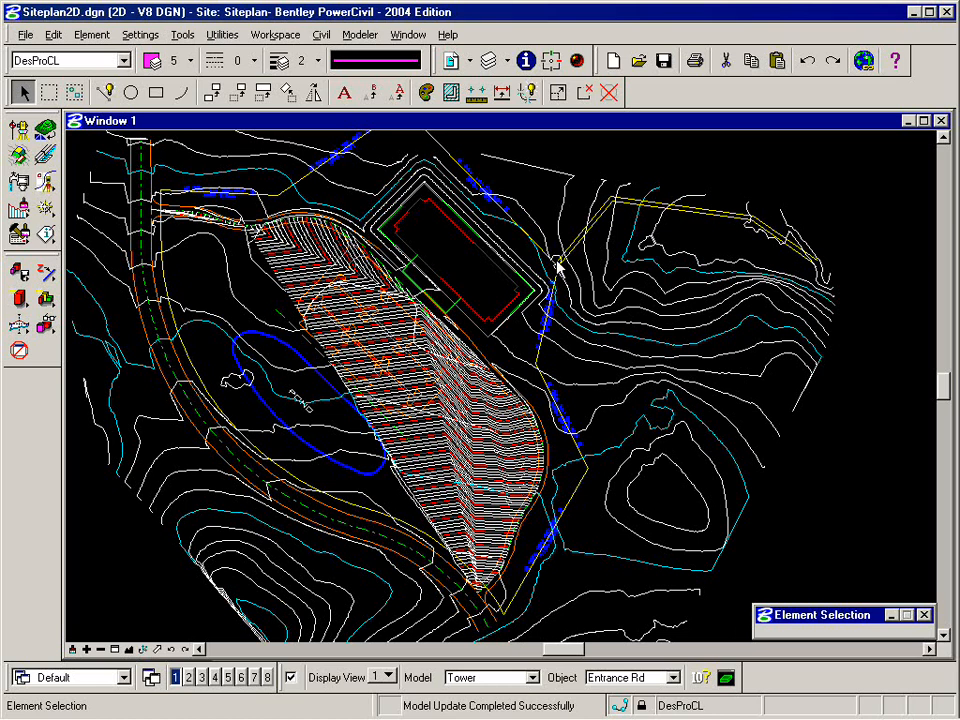
- Open the Composite Section tool for the site model
{"action": "left_click", "coordinate": [362, 36]}
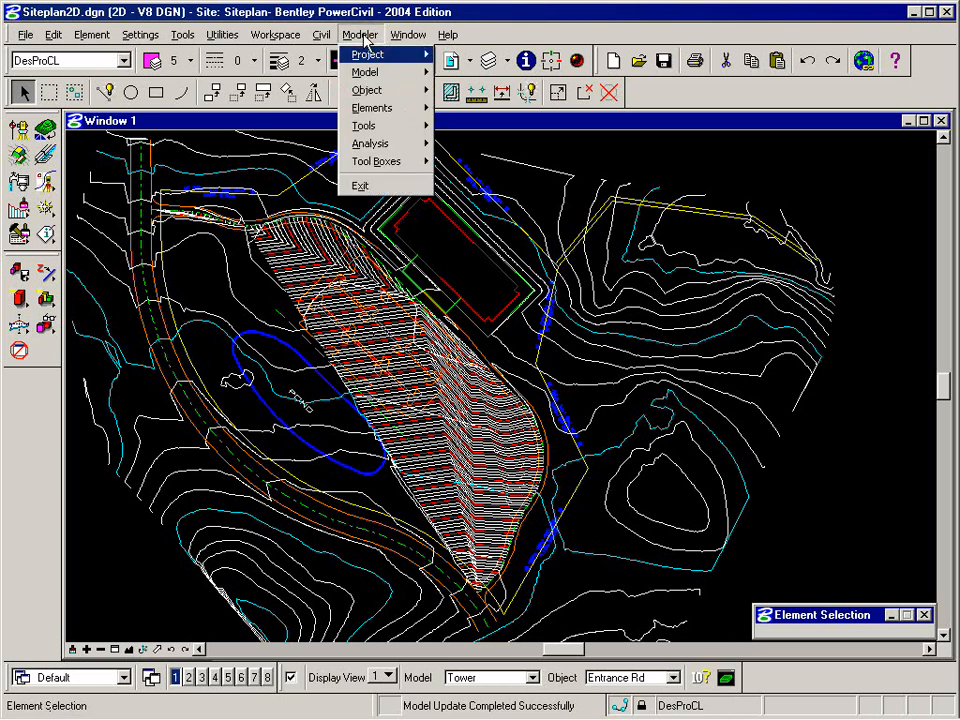
{"action": "mouse_move", "coordinate": [364, 125]}
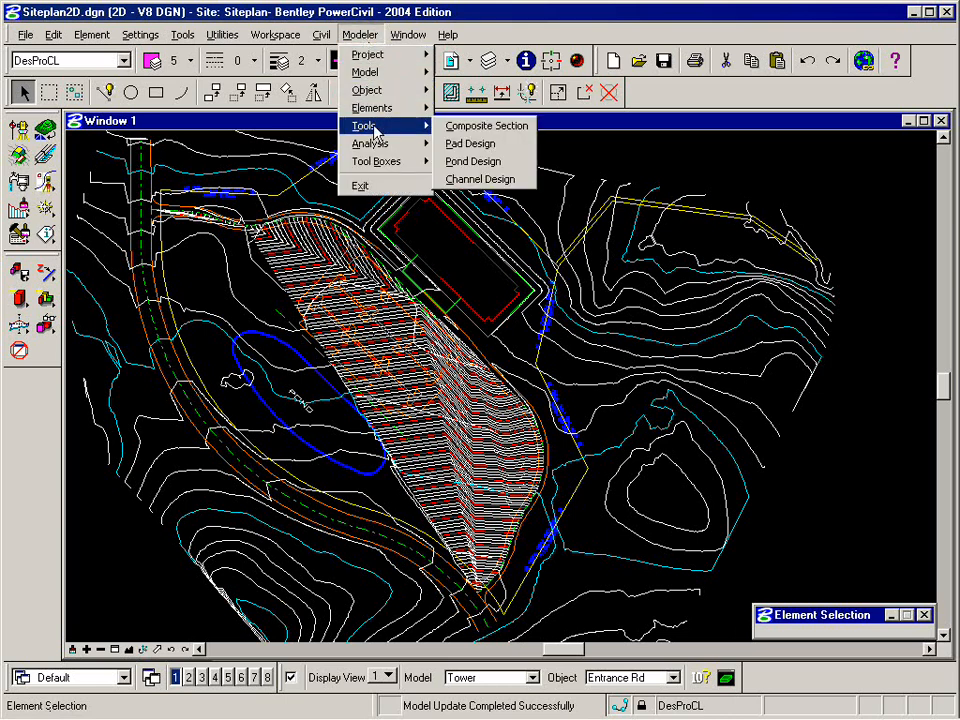
{"action": "left_click", "coordinate": [466, 127]}
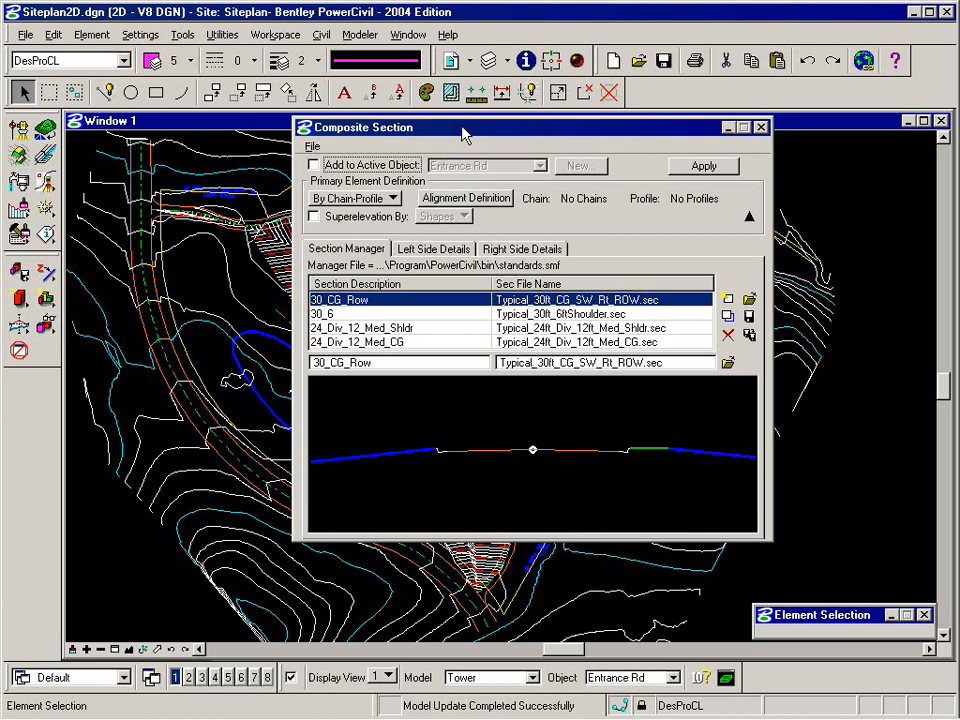
- Preview the standard typical sections 30_6, 24_Div_12_Med_Shldr and 24_Div_12_Med_CG
{"action": "left_click", "coordinate": [345, 314]}
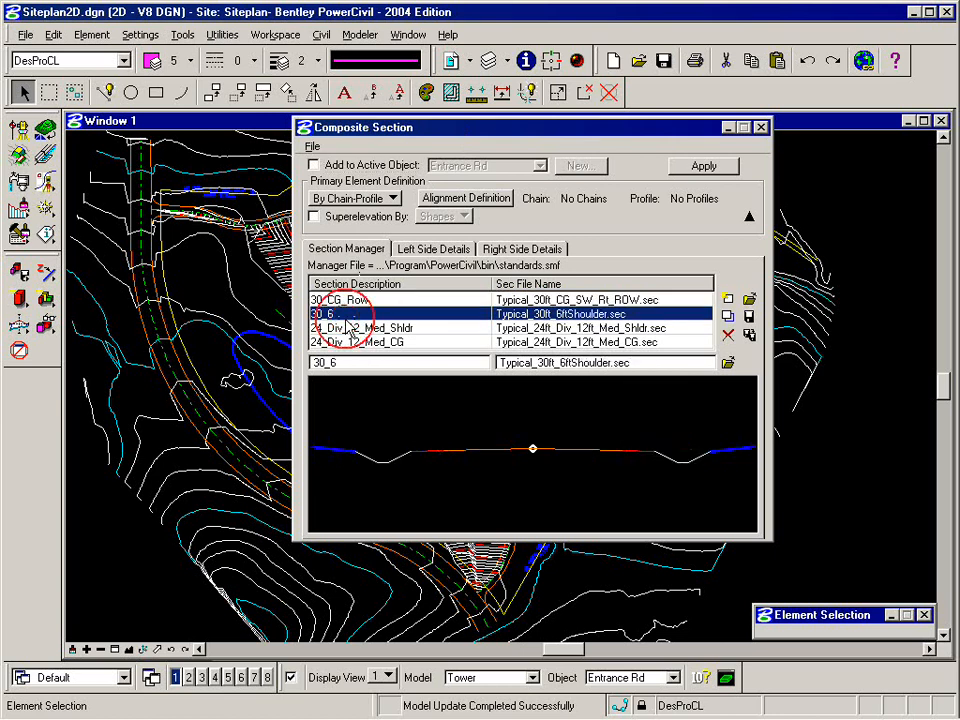
{"action": "left_click", "coordinate": [352, 328]}
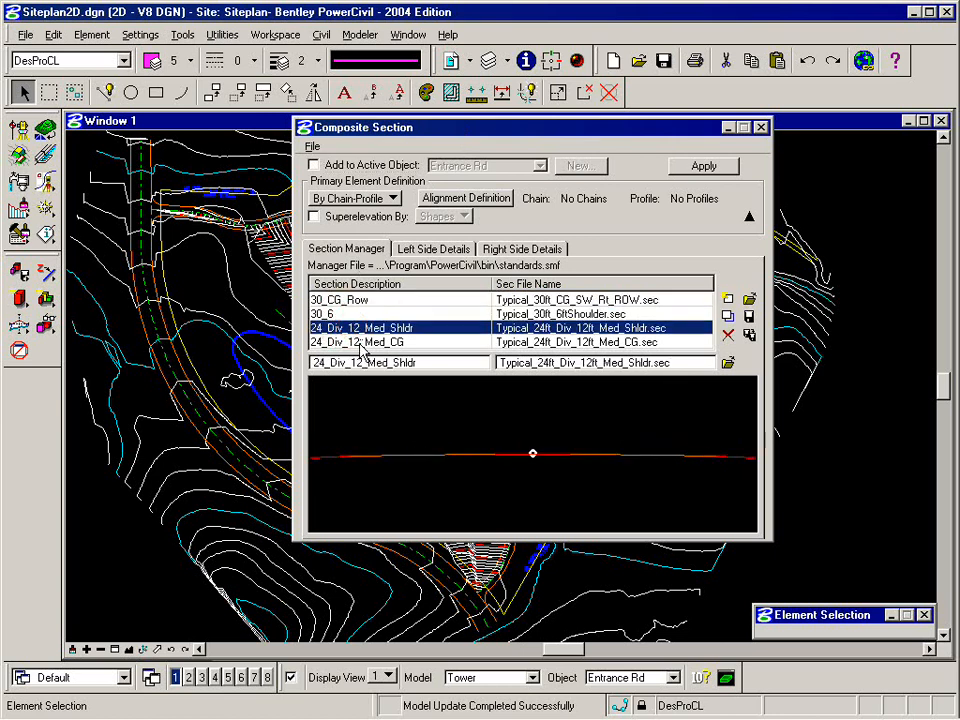
{"action": "left_click", "coordinate": [360, 342]}
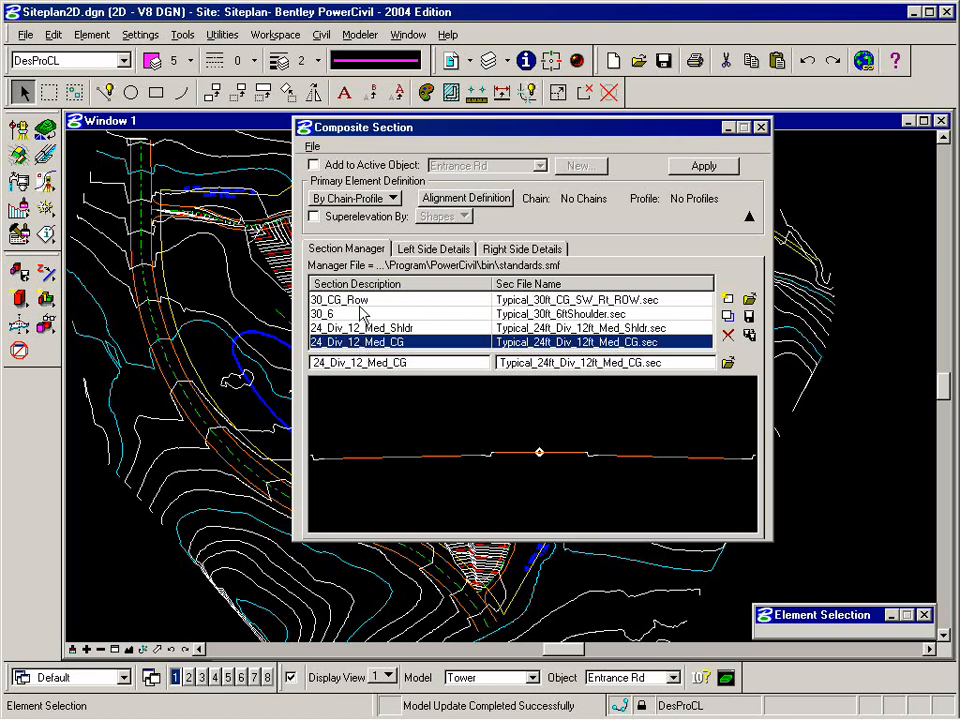
- Add the section to the active object Entrance Rd with the entrance road centerline as primary site element, and hide the model display
{"action": "left_click", "coordinate": [314, 166]}
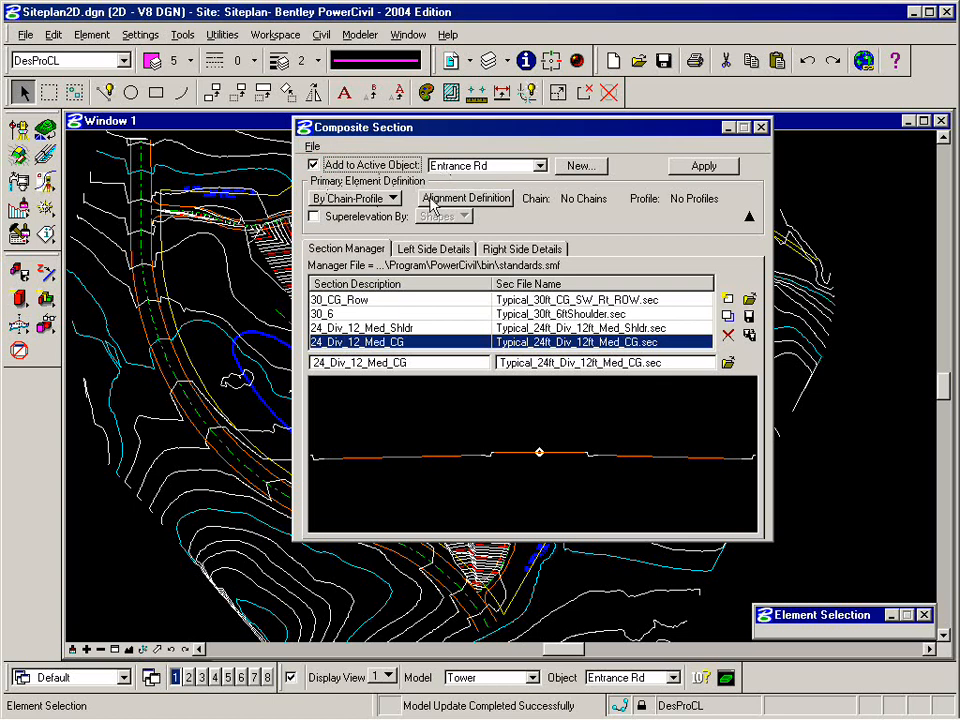
{"action": "left_click", "coordinate": [379, 201]}
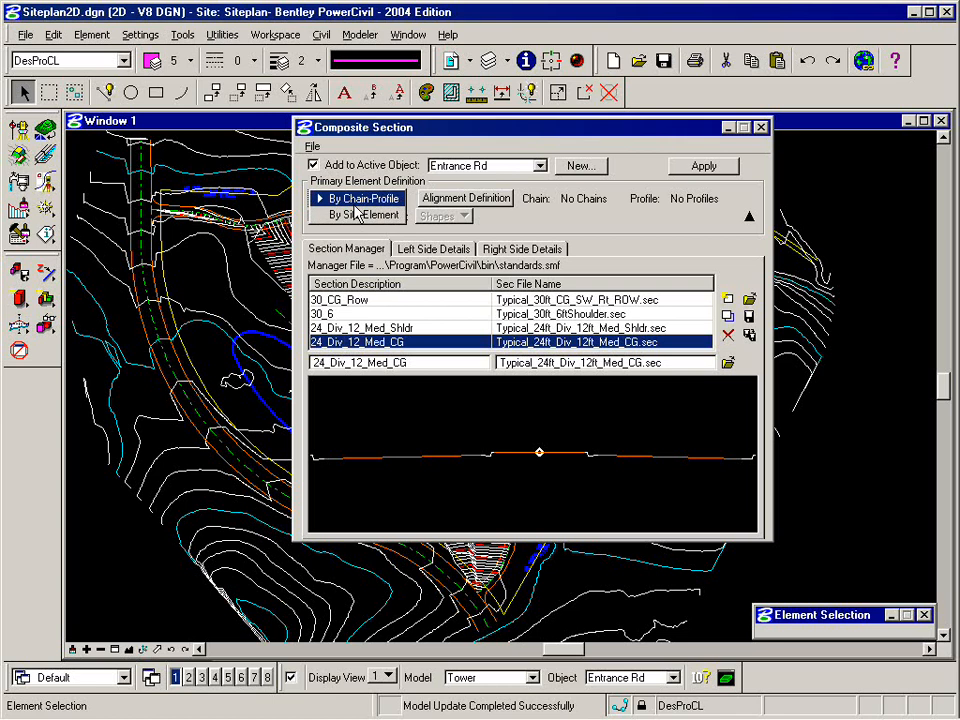
{"action": "left_click", "coordinate": [357, 216]}
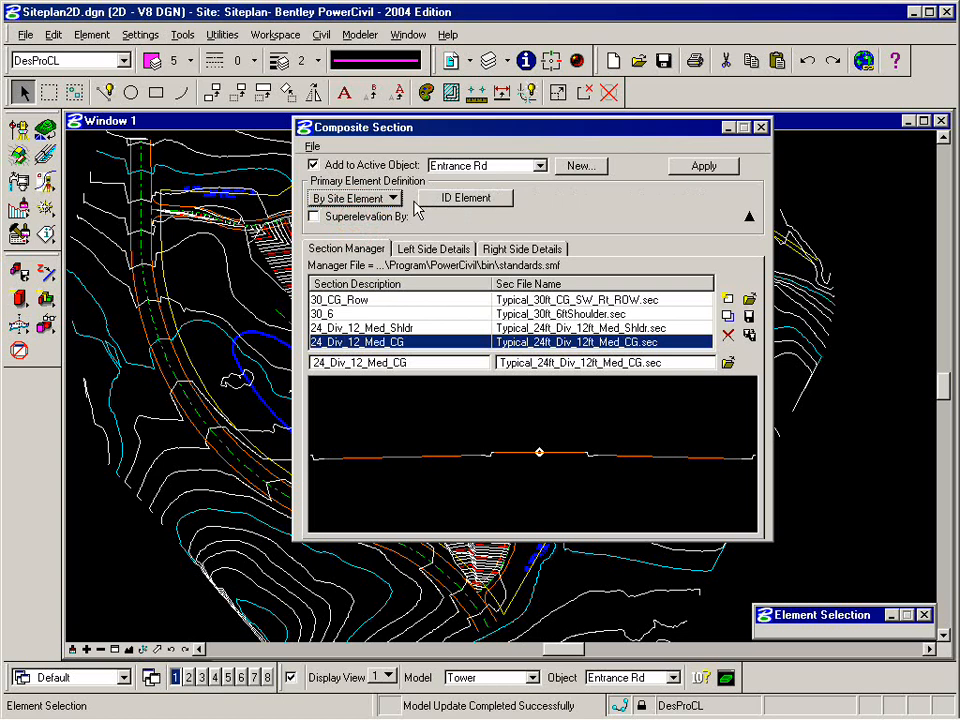
{"action": "left_click", "coordinate": [484, 204]}
{"action": "left_click", "coordinate": [210, 165]}
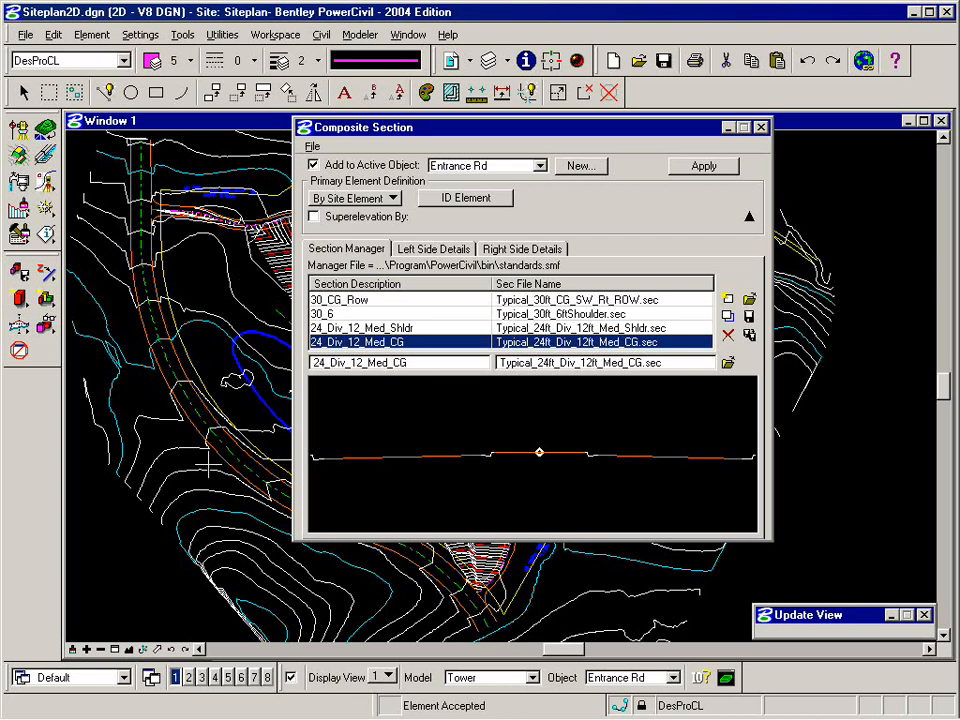
{"action": "left_click", "coordinate": [291, 678]}
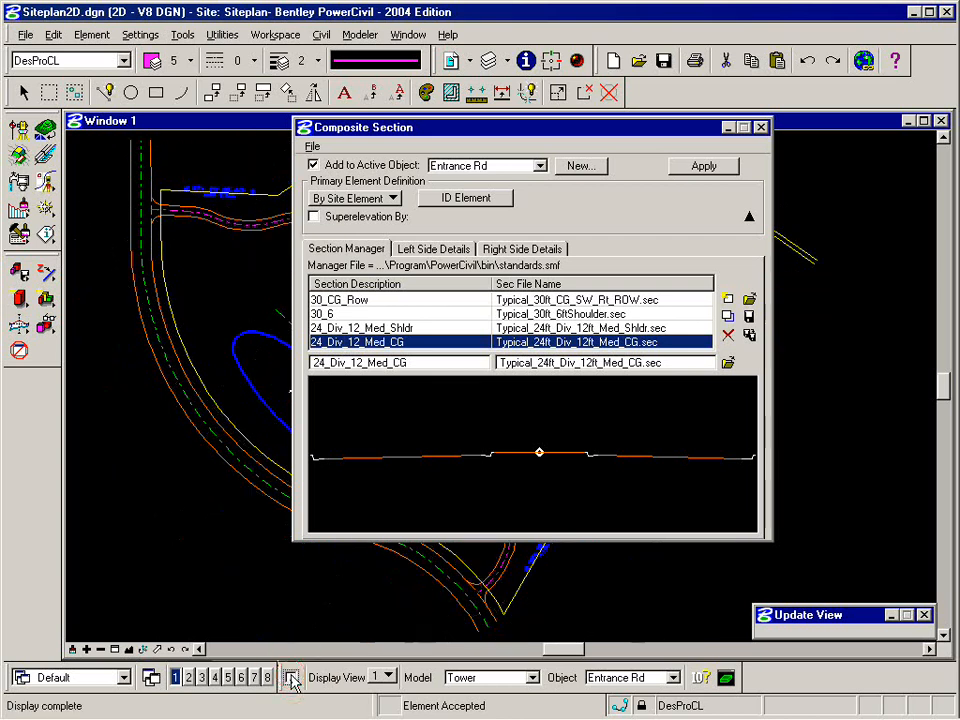
- In the left side details, set a user slope of -2% for the Element break line and choose Entire Element as projection option
{"action": "left_click", "coordinate": [433, 249]}
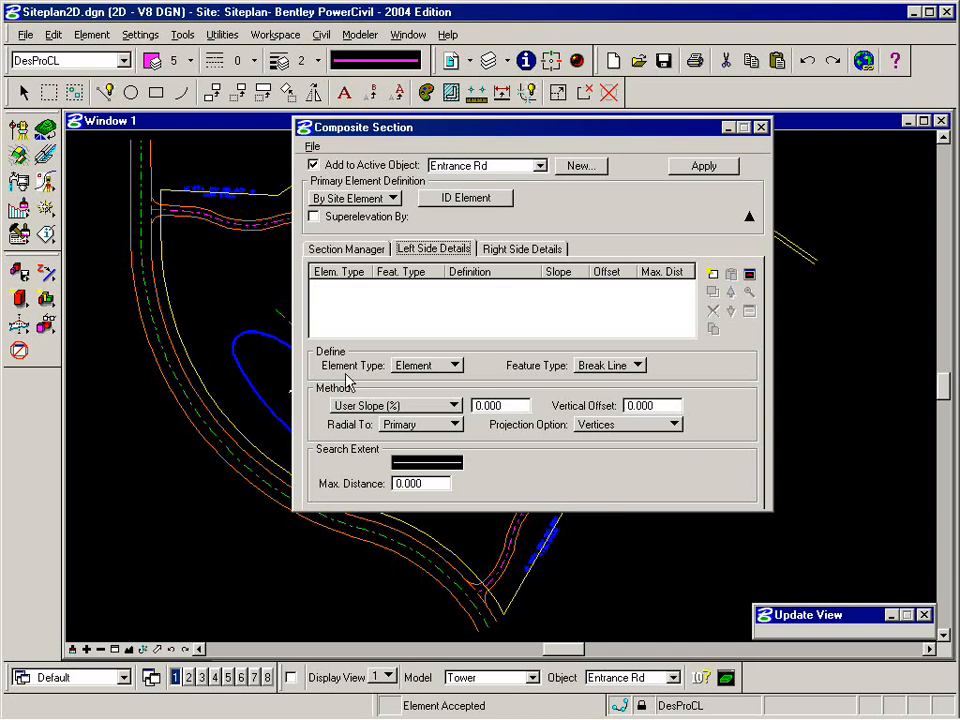
{"action": "left_click", "coordinate": [428, 368]}
{"action": "left_click", "coordinate": [428, 367]}
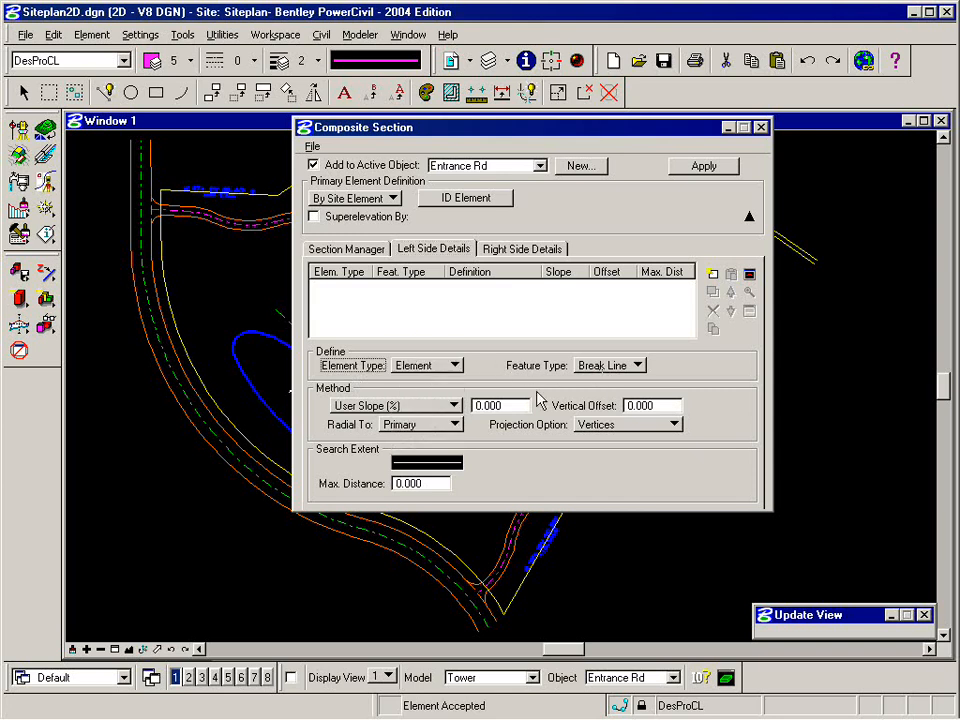
{"action": "double_click", "coordinate": [478, 405]}
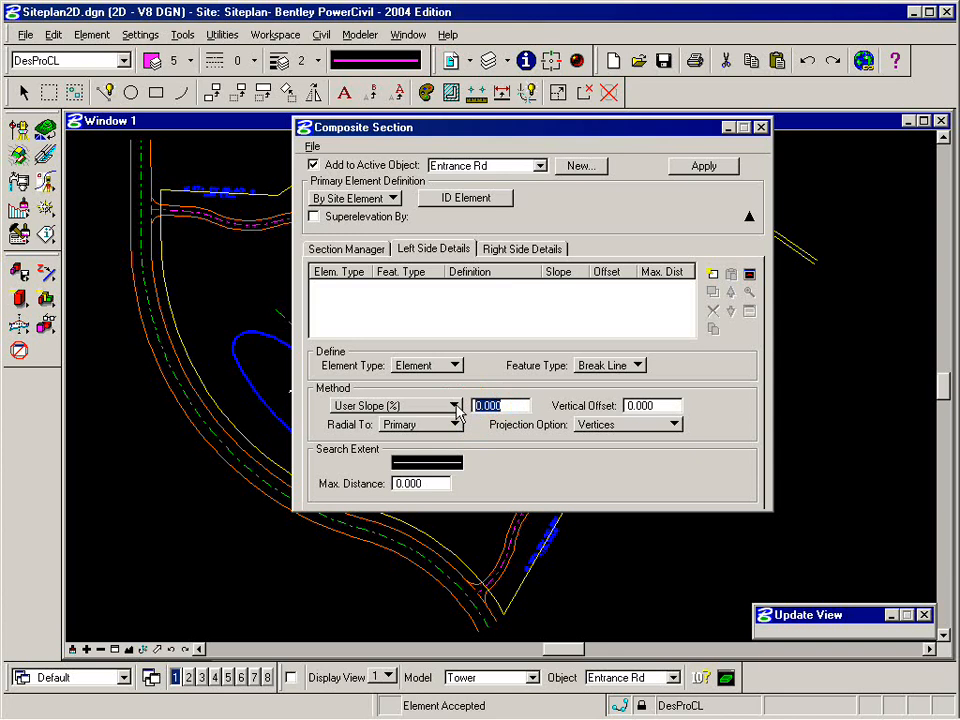
{"action": "type", "text": "-2"}
{"action": "key", "text": "Tab"}
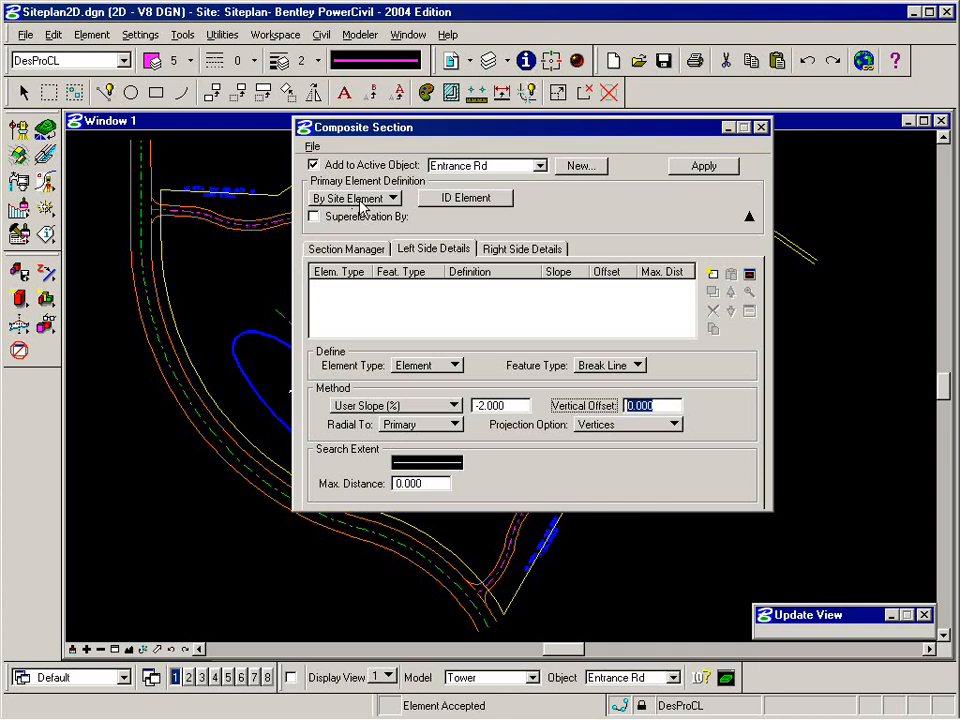
{"action": "left_click", "coordinate": [604, 425]}
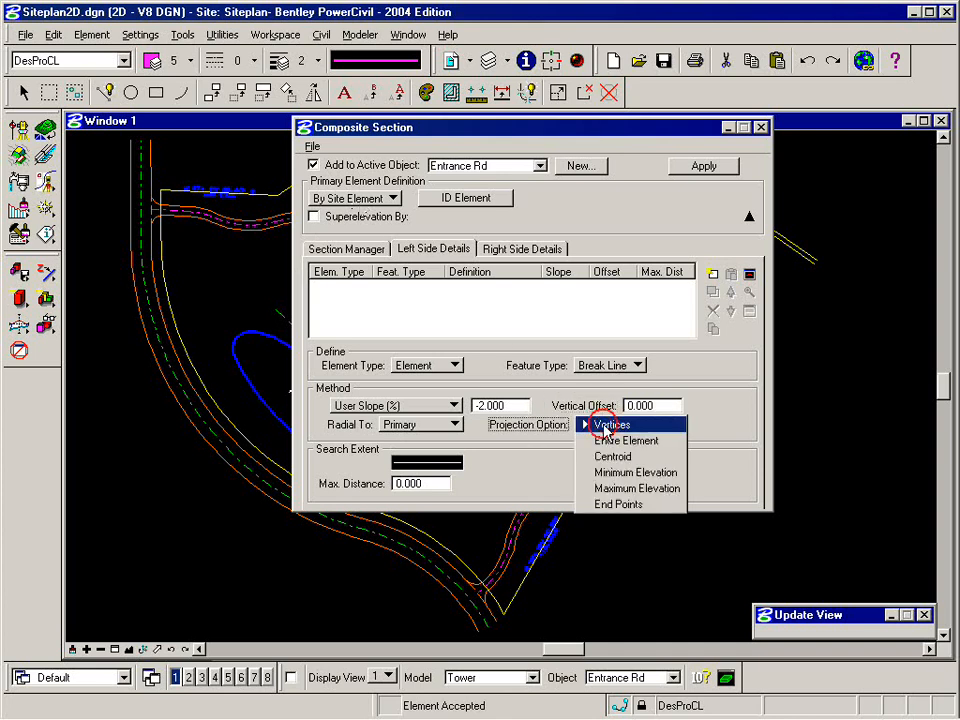
{"action": "left_click", "coordinate": [612, 441]}
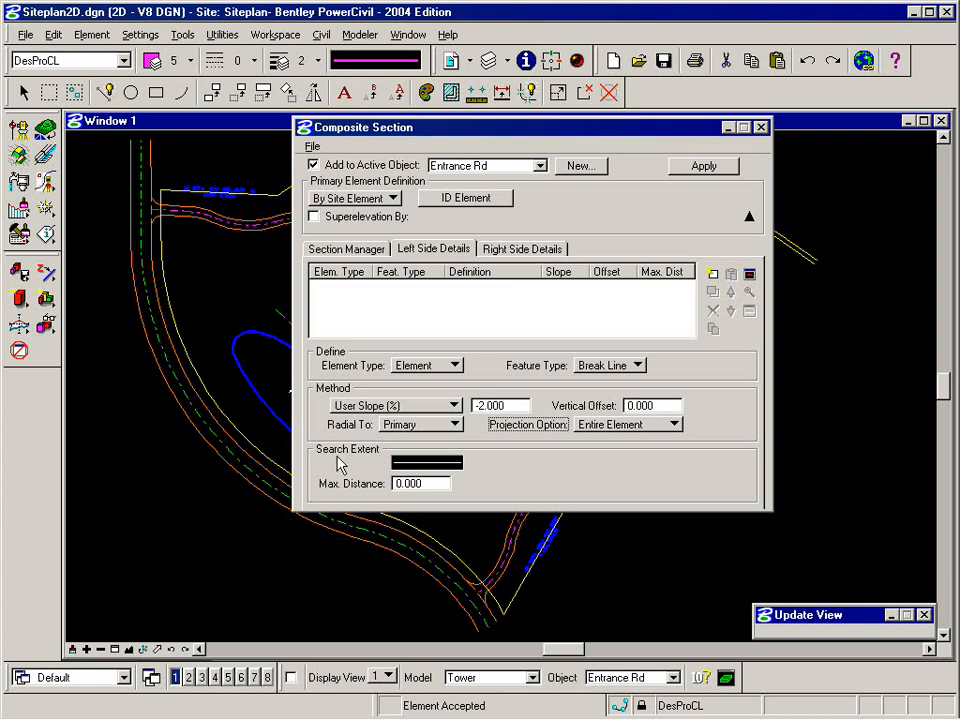
- Match the search extent symbology to the entrance road's edge-of-pavement line by element
{"action": "left_click", "coordinate": [414, 463]}
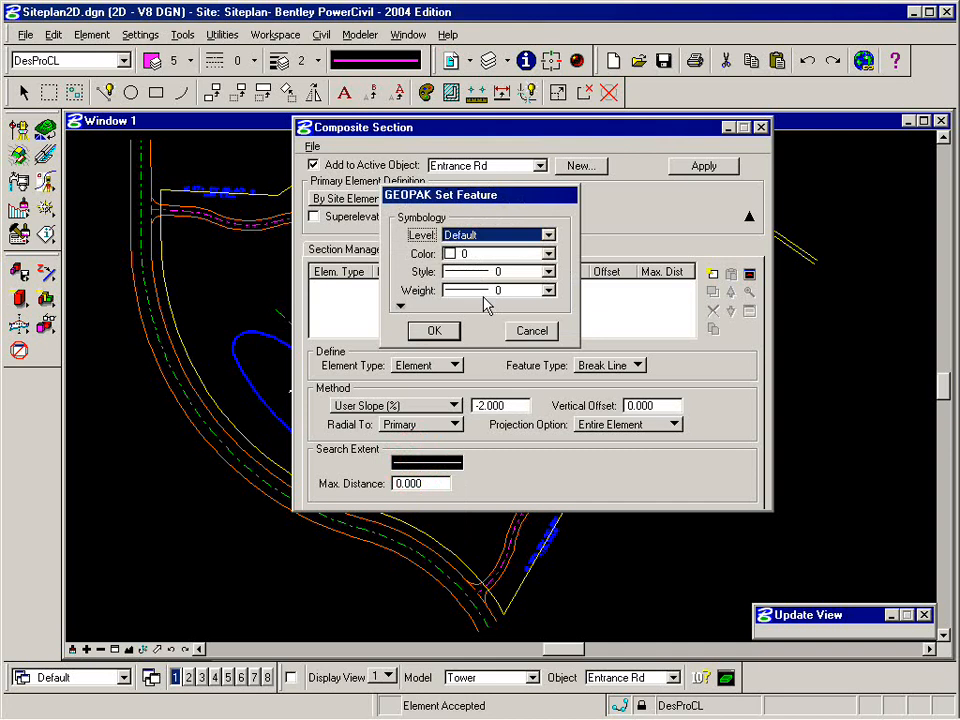
{"action": "left_click", "coordinate": [532, 331]}
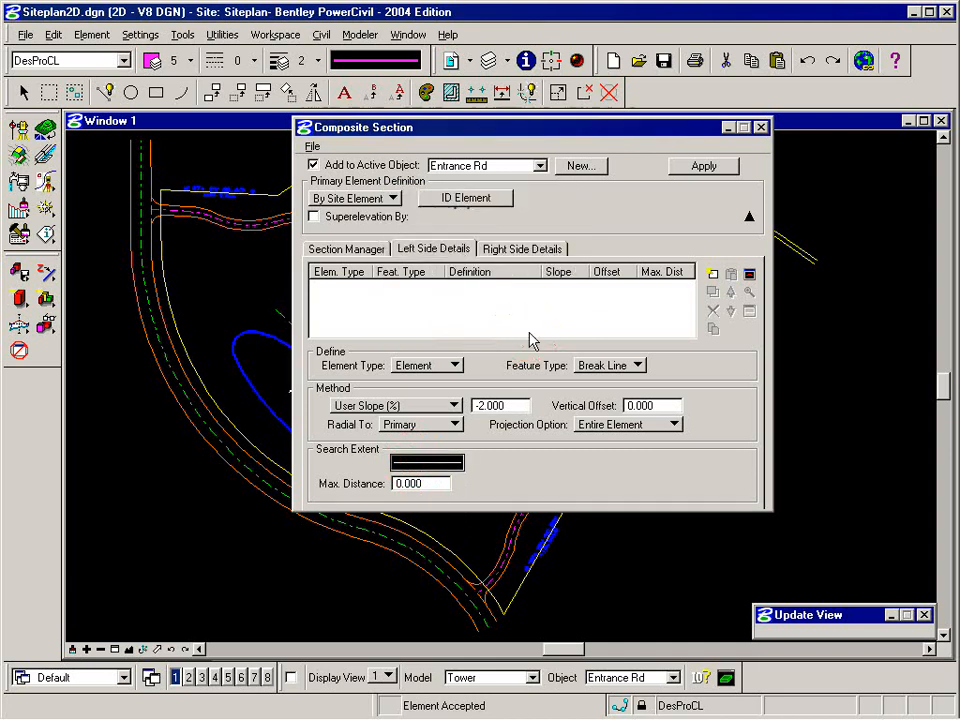
{"action": "right_click", "coordinate": [432, 466]}
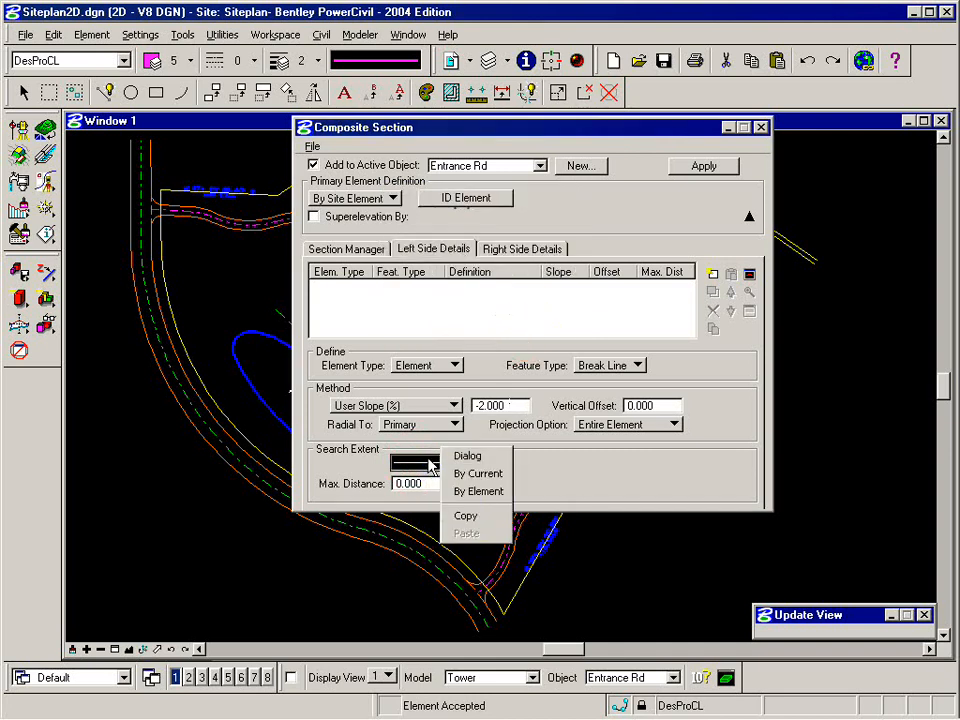
{"action": "left_click", "coordinate": [478, 491]}
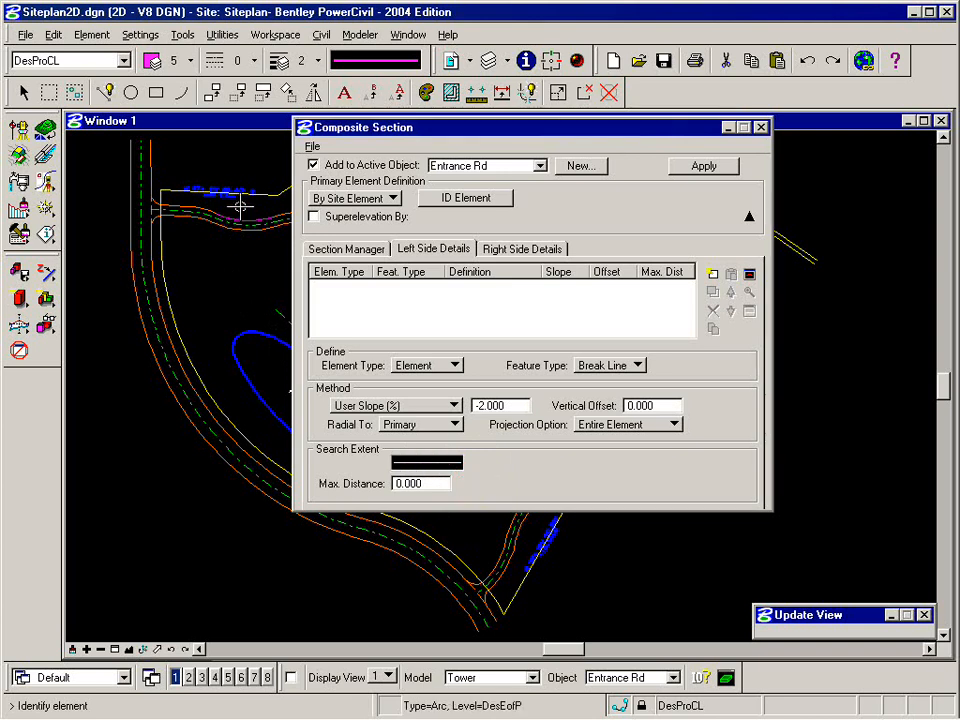
{"action": "left_click", "coordinate": [178, 154]}
- Set the maximum search distance to 23 and add the edge-of-pavement break line to the left side list
{"action": "mouse_move", "coordinate": [416, 467]}
{"action": "left_click_drag", "start_coordinate": [426, 483], "coordinate": [369, 490]}
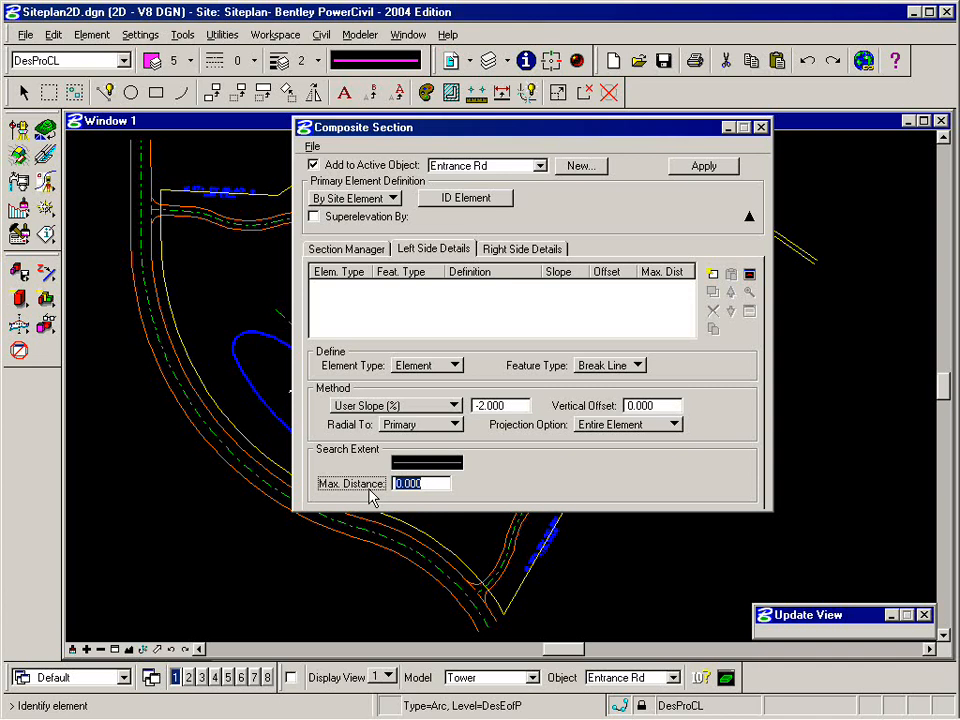
{"action": "type", "text": "23"}
{"action": "key", "text": "Tab"}
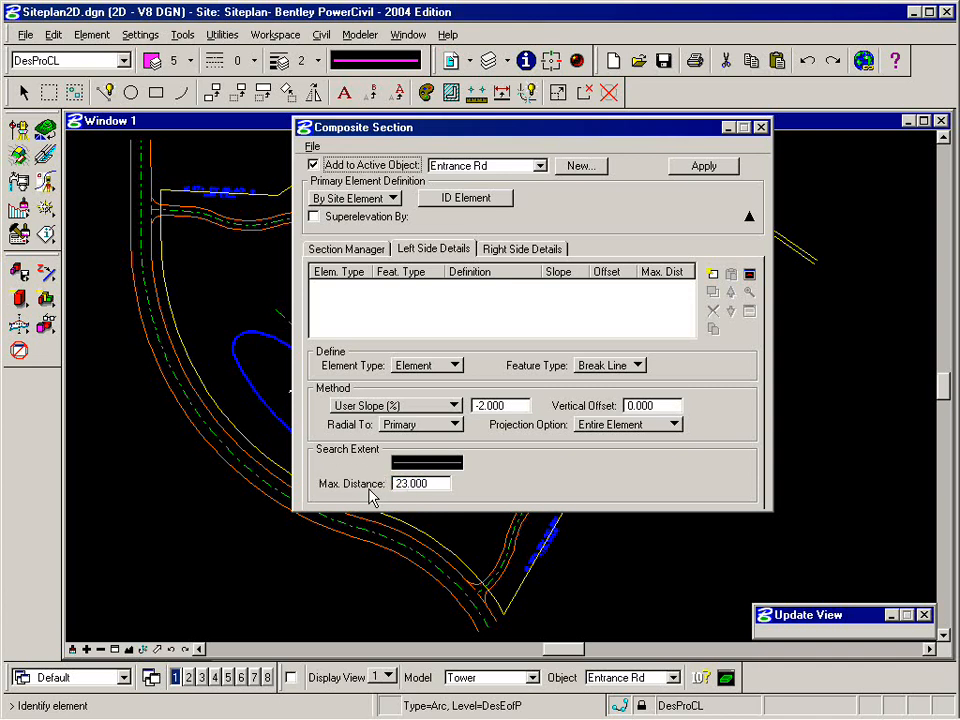
{"action": "left_click_drag", "start_coordinate": [554, 131], "coordinate": [782, 256]}
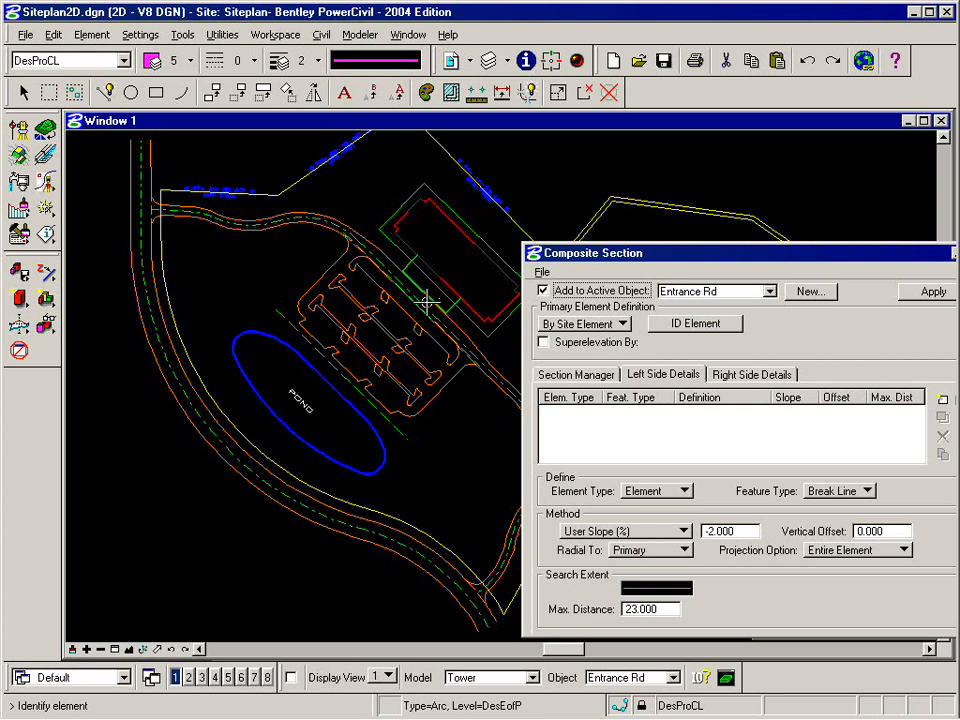
{"action": "left_click_drag", "start_coordinate": [705, 268], "coordinate": [508, 212]}
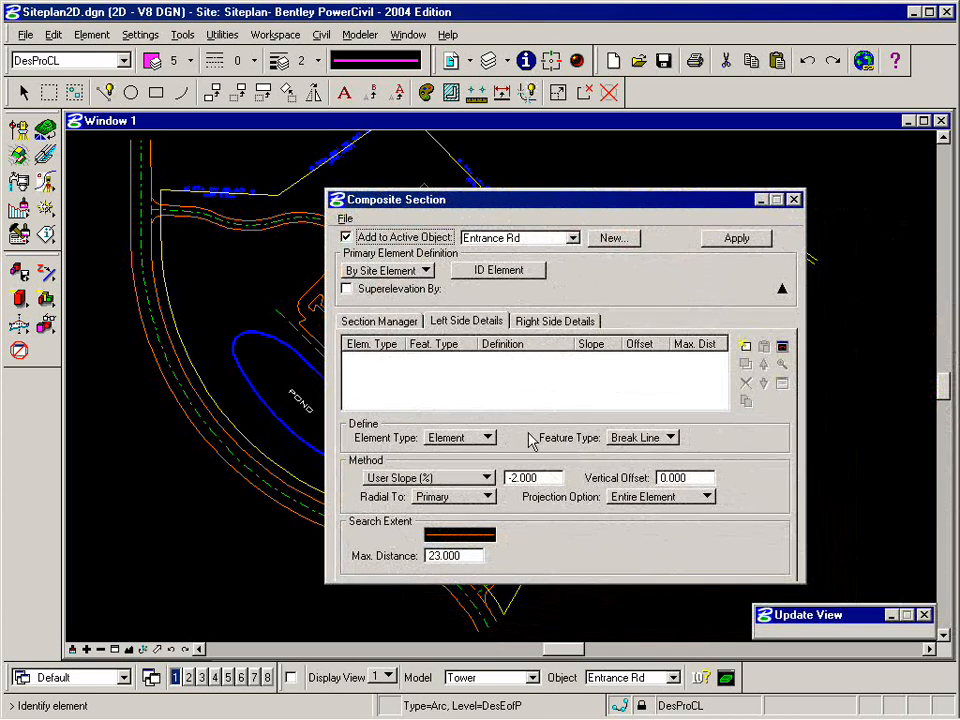
{"action": "left_click", "coordinate": [745, 348]}
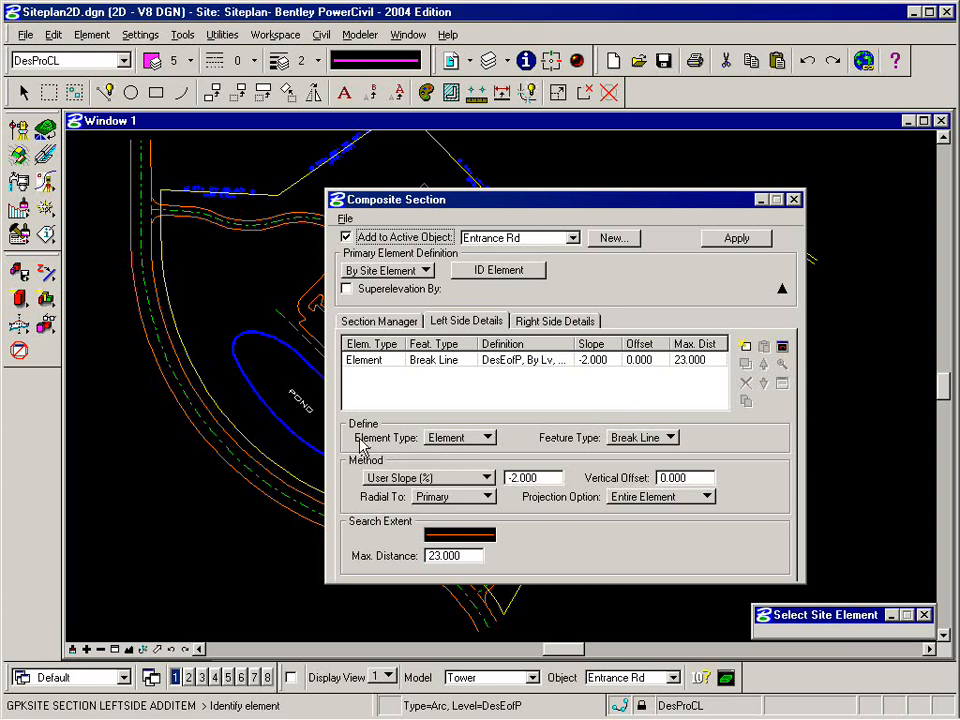
- Define the next left side item as a Section with feature type Boundary, specified by Table
{"action": "left_click", "coordinate": [458, 437]}
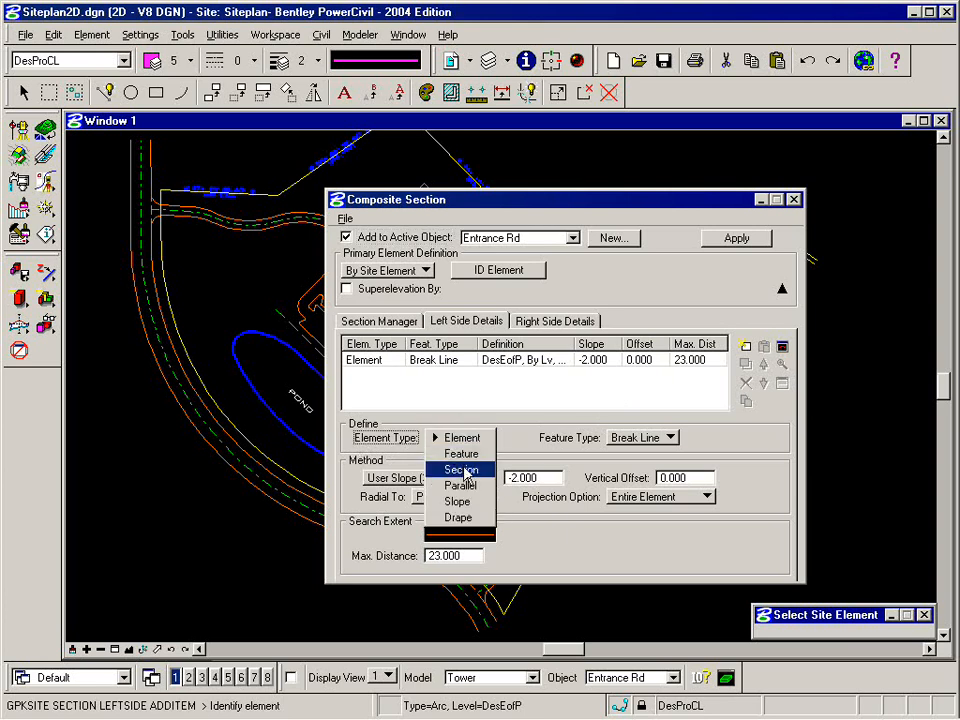
{"action": "left_click", "coordinate": [463, 470]}
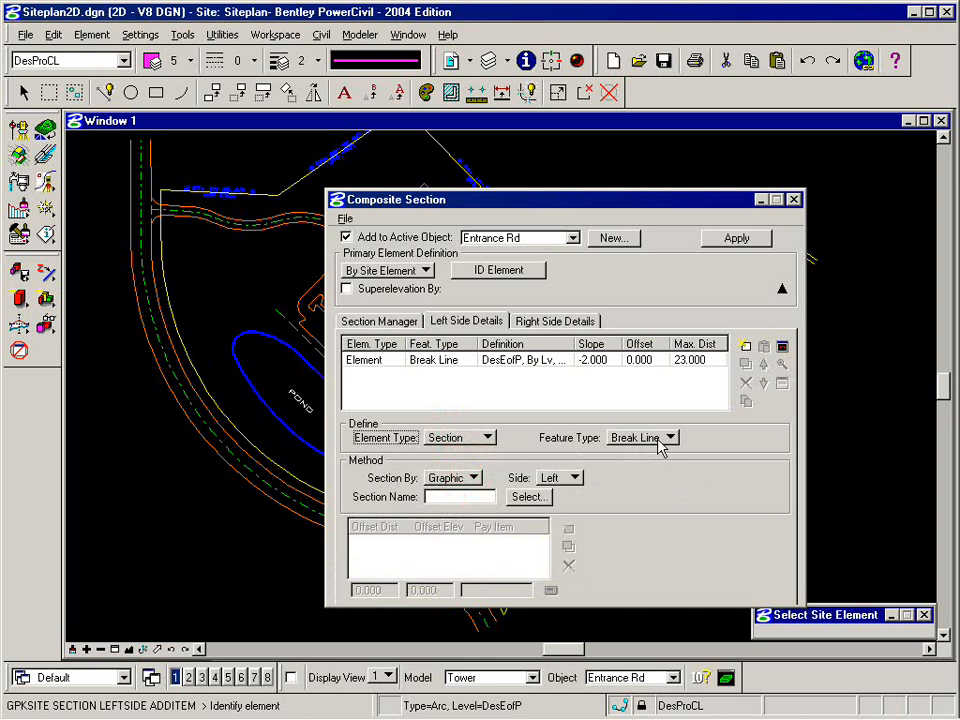
{"action": "left_click", "coordinate": [660, 441]}
{"action": "left_click", "coordinate": [662, 426]}
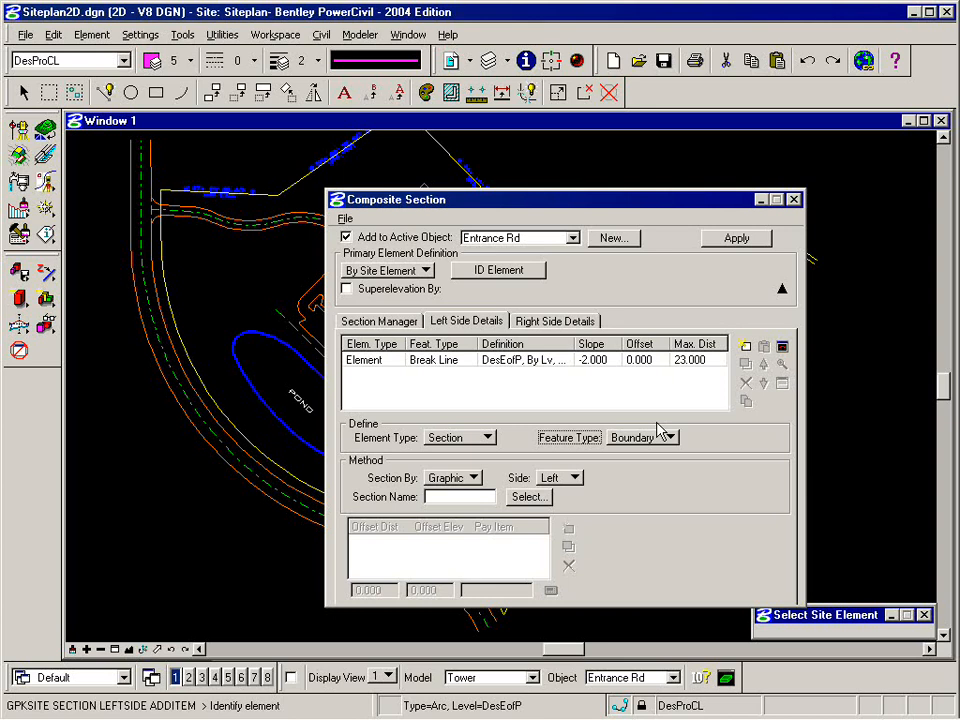
{"action": "left_click", "coordinate": [456, 480]}
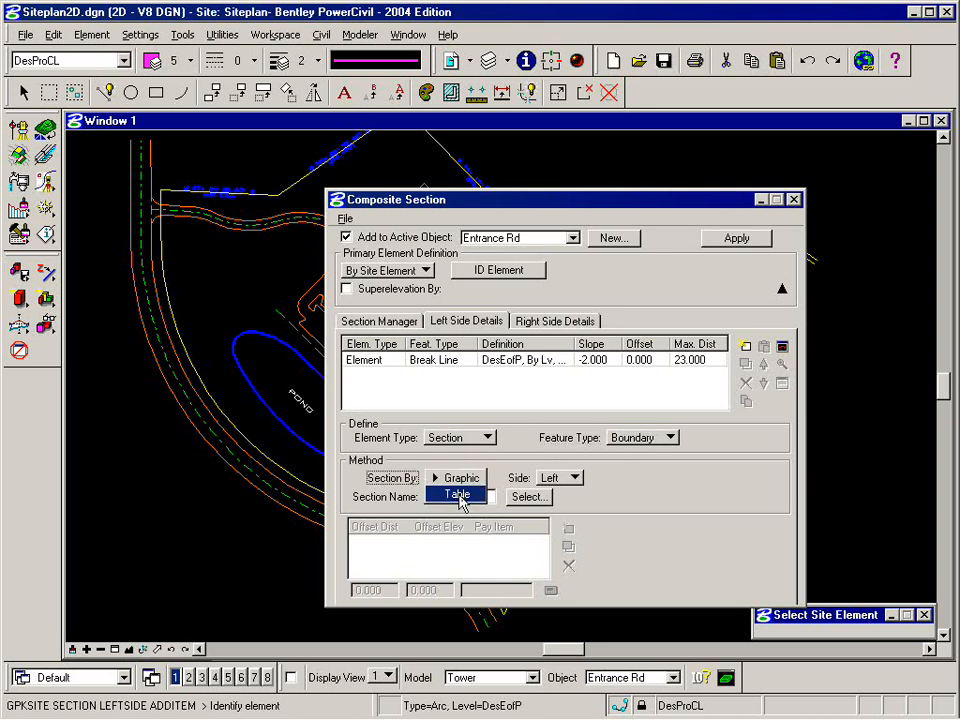
{"action": "left_click", "coordinate": [458, 496]}
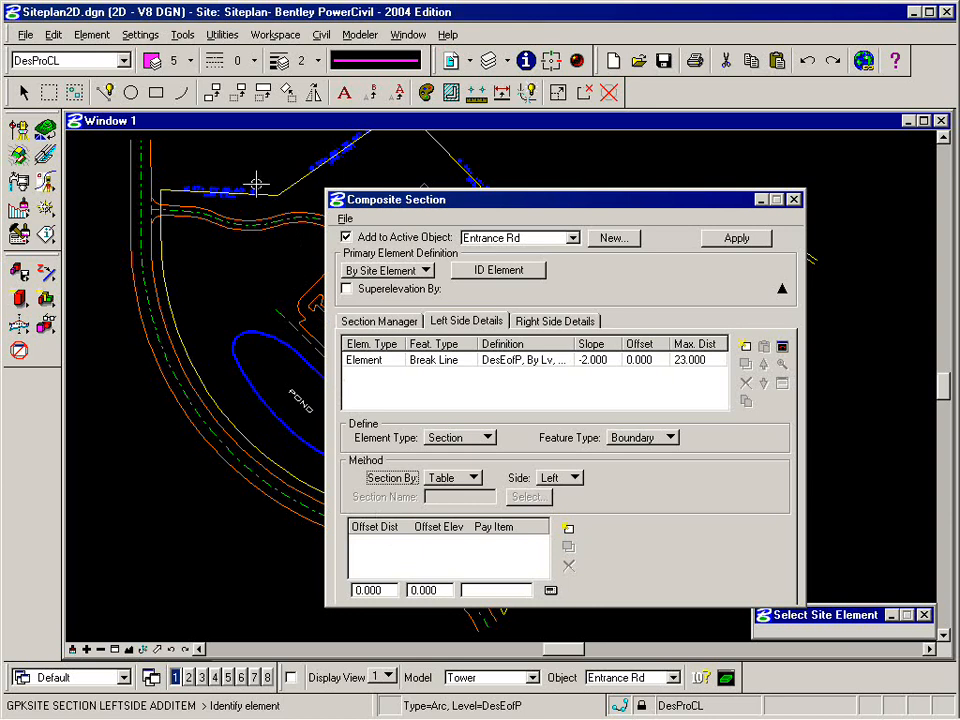
- Enter an offset distance of 1.5 and an offset elevation of -0.2 for the section table's first point
{"action": "left_click_drag", "start_coordinate": [388, 591], "coordinate": [348, 605]}
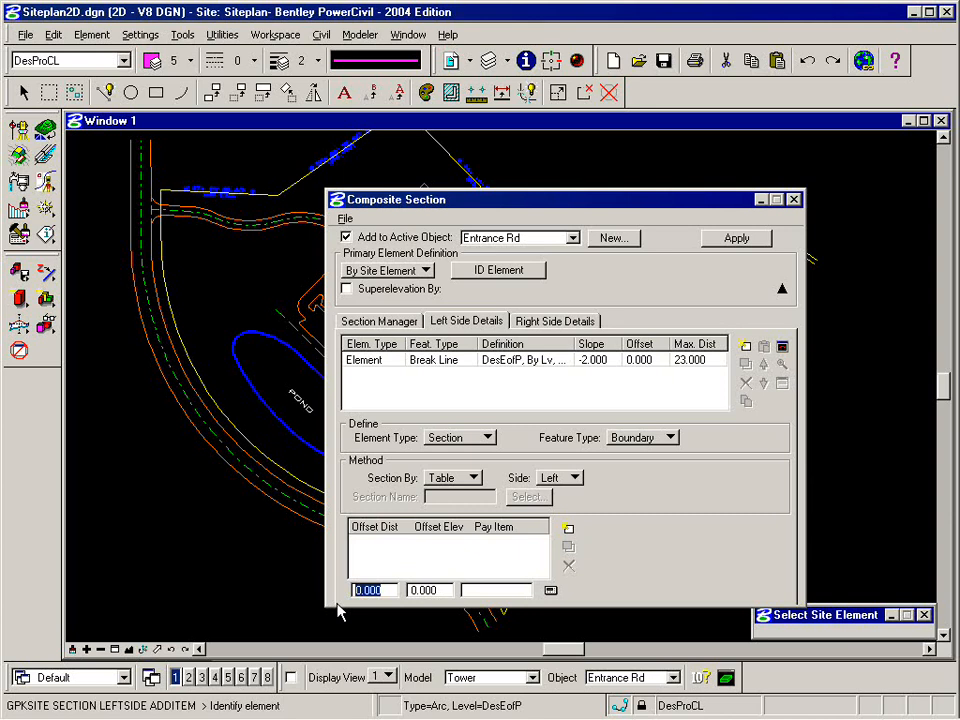
{"action": "type", "text": "1.5"}
{"action": "key", "text": "Tab"}
{"action": "type", "text": "-0"}
{"action": "type", "text": ".2"}
{"action": "key", "text": "Tab"}
- Assign the DesGutter Curb Invert pay item to the first section point and add it to the offset table
{"action": "left_click", "coordinate": [550, 591]}
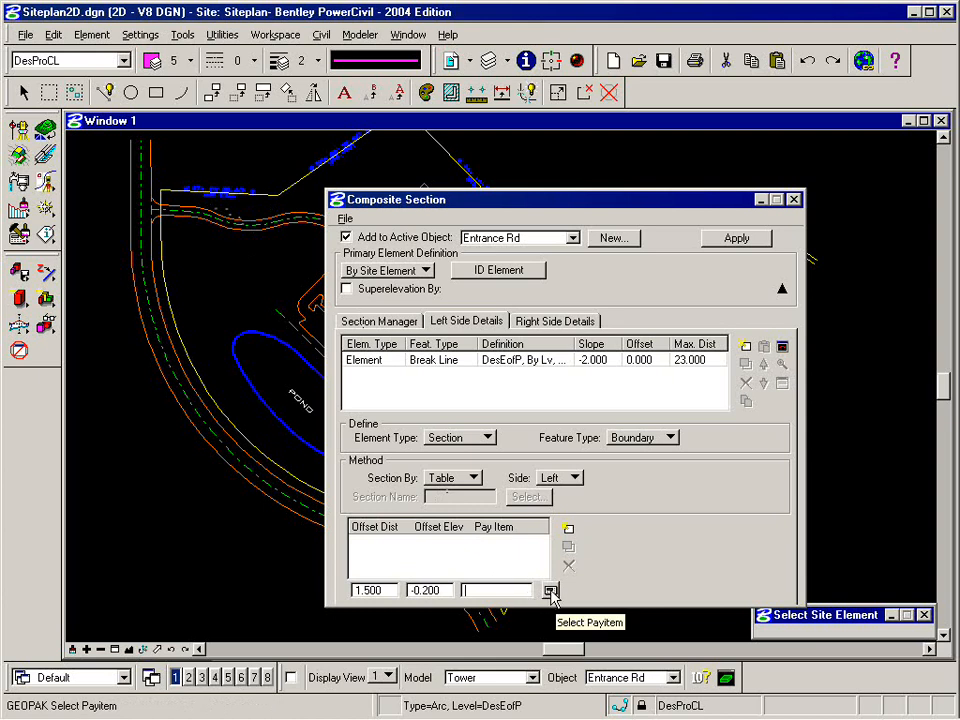
{"action": "left_click", "coordinate": [550, 591]}
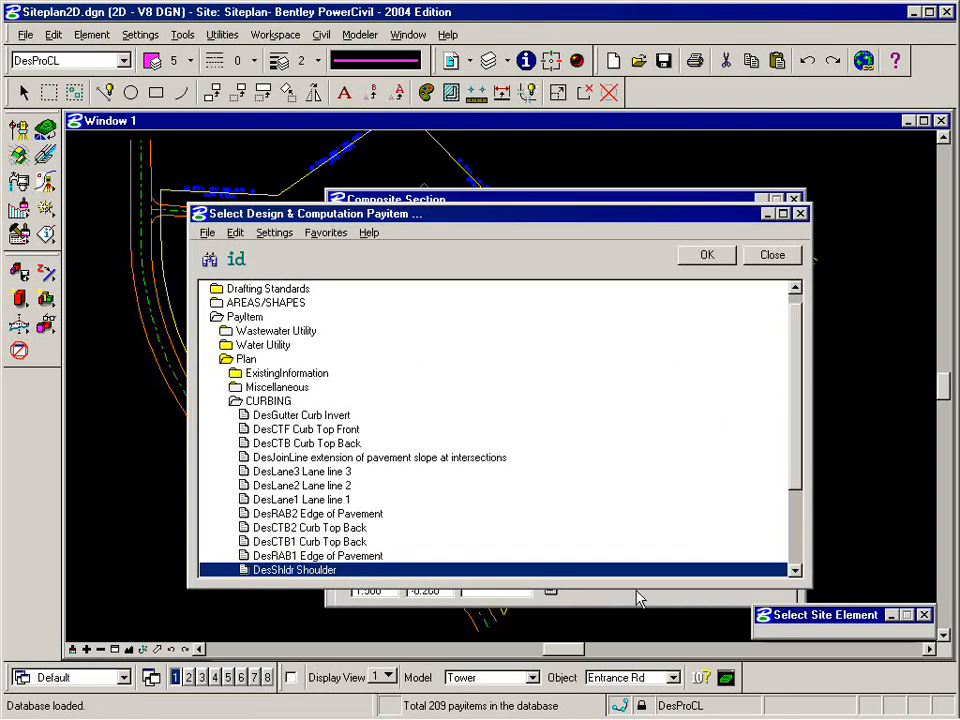
{"action": "left_click", "coordinate": [795, 572]}
{"action": "left_click", "coordinate": [795, 572]}
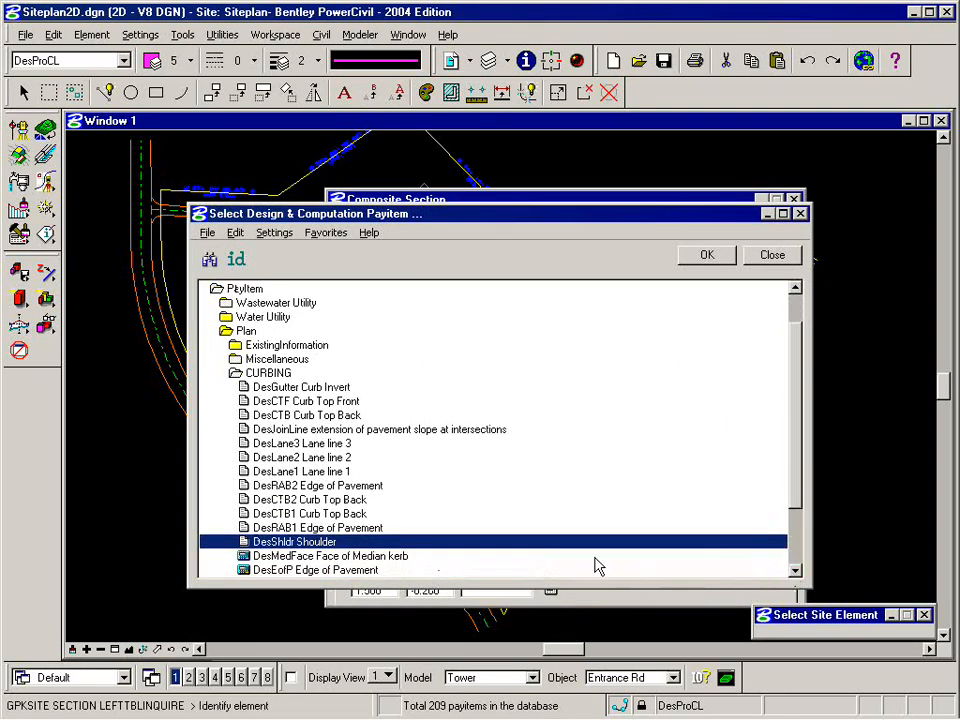
{"action": "left_click", "coordinate": [795, 572]}
{"action": "left_click", "coordinate": [795, 572]}
{"action": "left_click", "coordinate": [795, 572]}
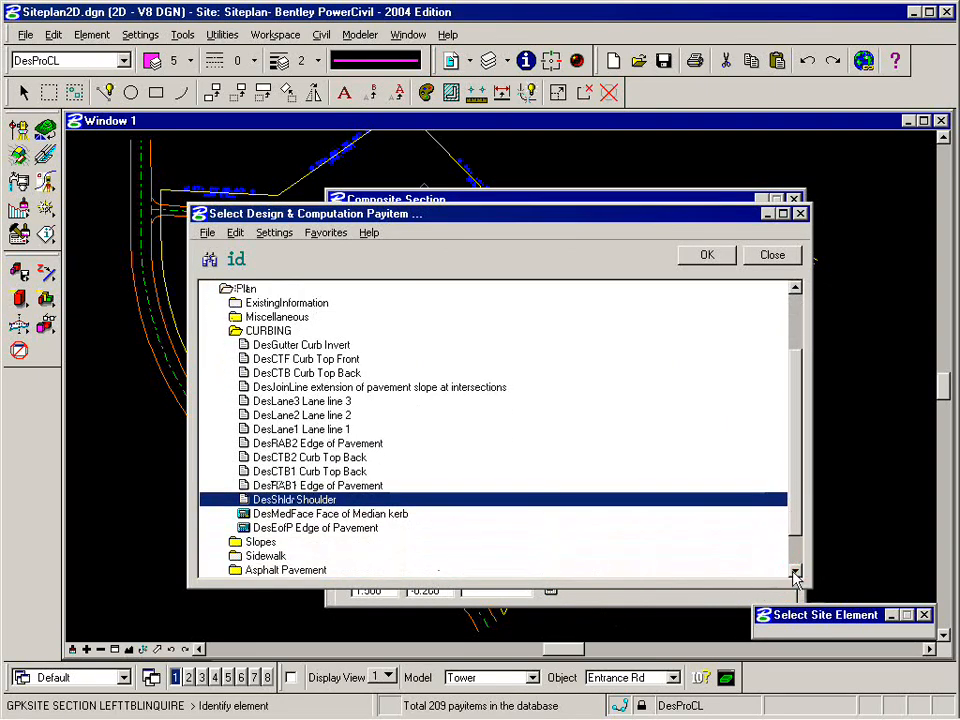
{"action": "left_click", "coordinate": [311, 345]}
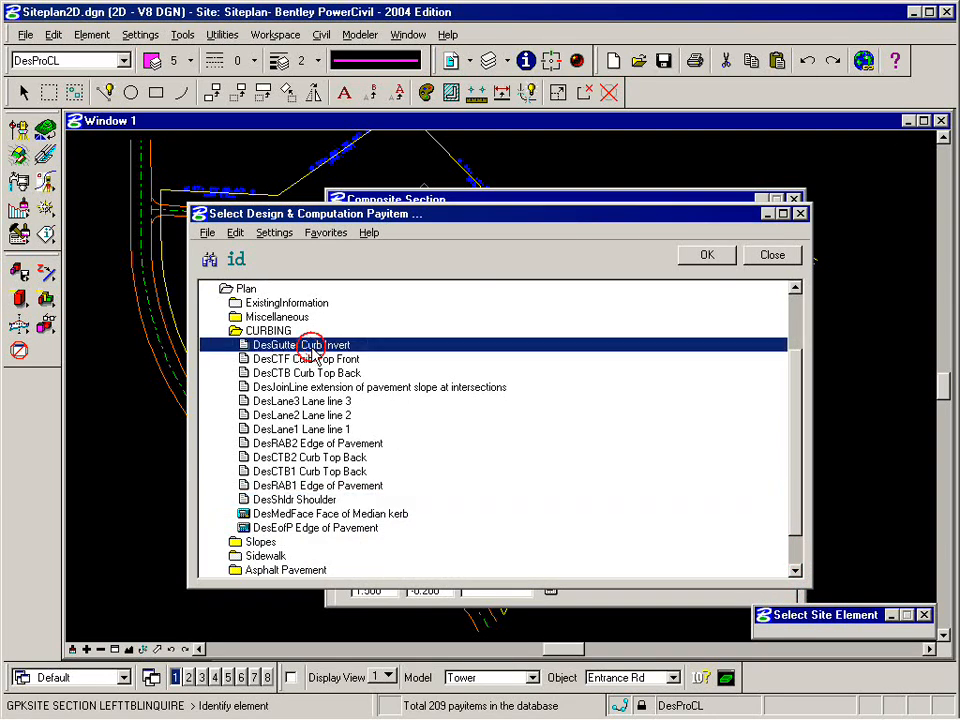
{"action": "left_click", "coordinate": [705, 257]}
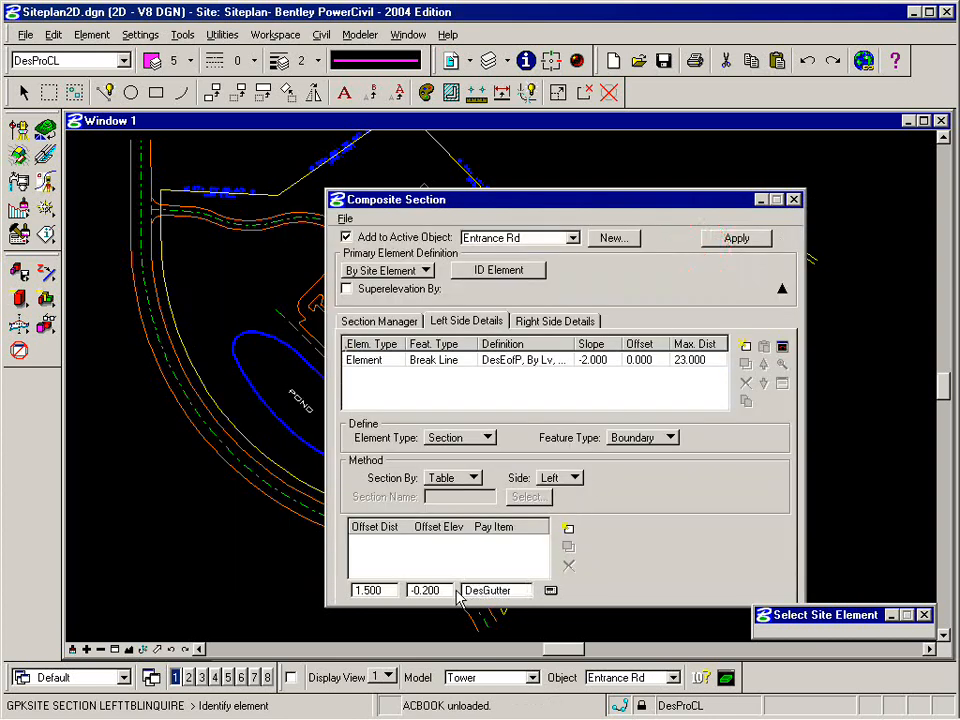
{"action": "left_click", "coordinate": [568, 529]}
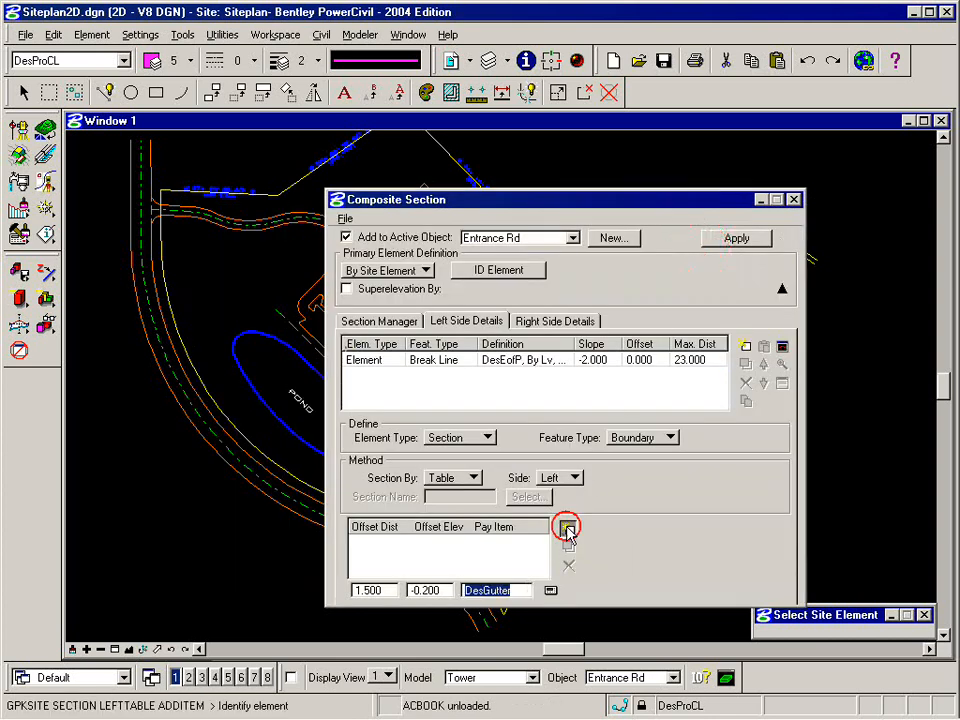
- Add a second section table point with offset distance 1.7, offset elevation 0.5 and pay item DesCTF Curb Top Front
{"action": "double_click", "coordinate": [372, 592]}
{"action": "type", "text": "1"}
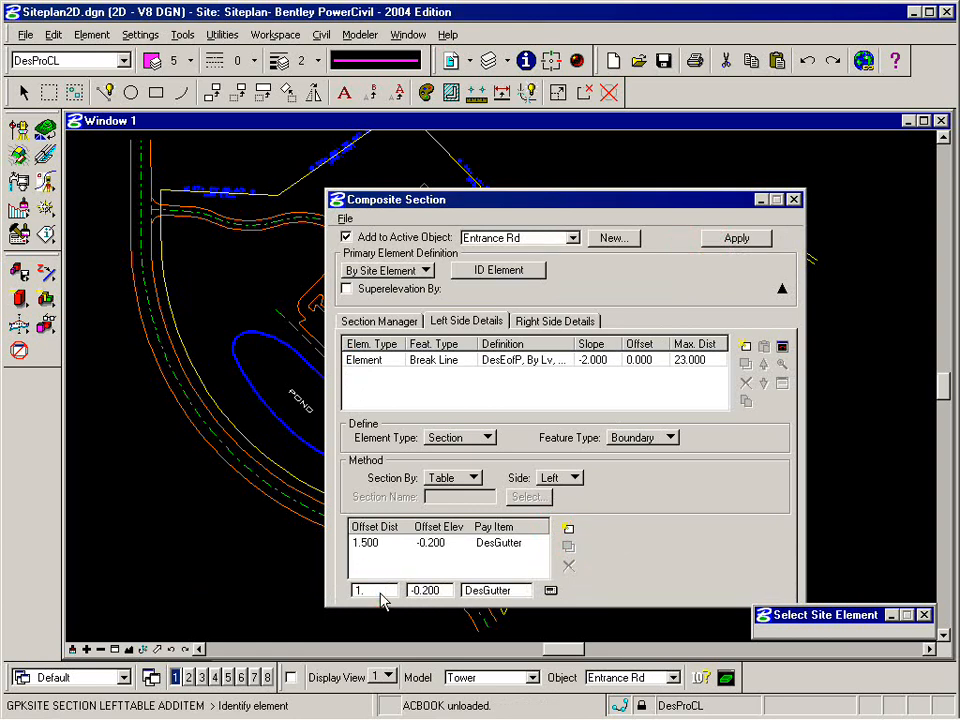
{"action": "type", "text": ".700"}
{"action": "key", "text": "Tab"}
{"action": "type", "text": ".5"}
{"action": "key", "text": "Tab"}
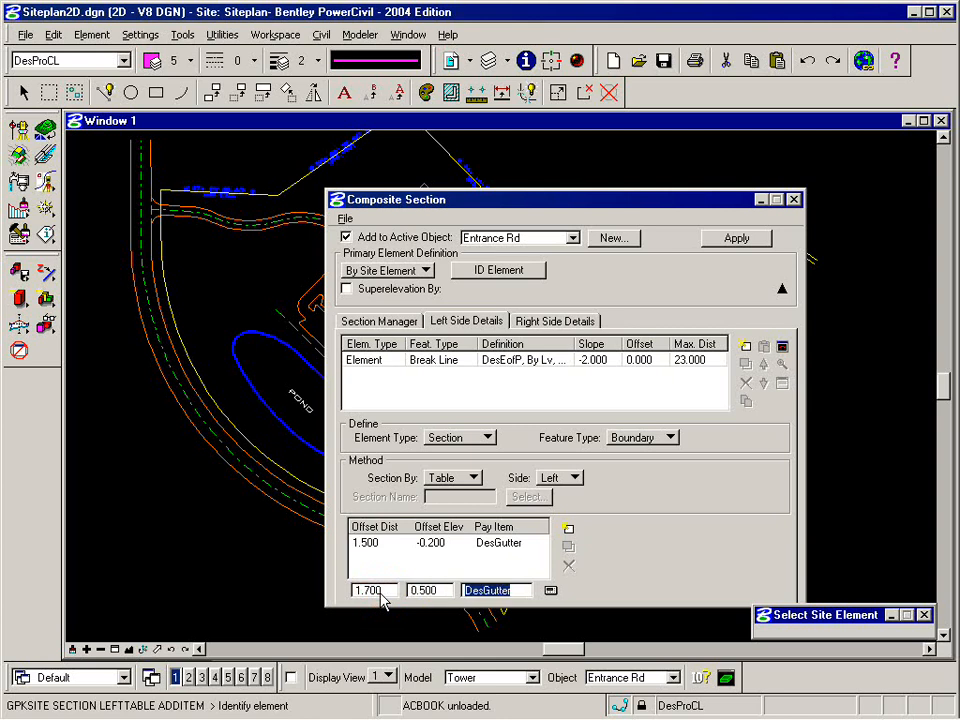
{"action": "left_click", "coordinate": [551, 592]}
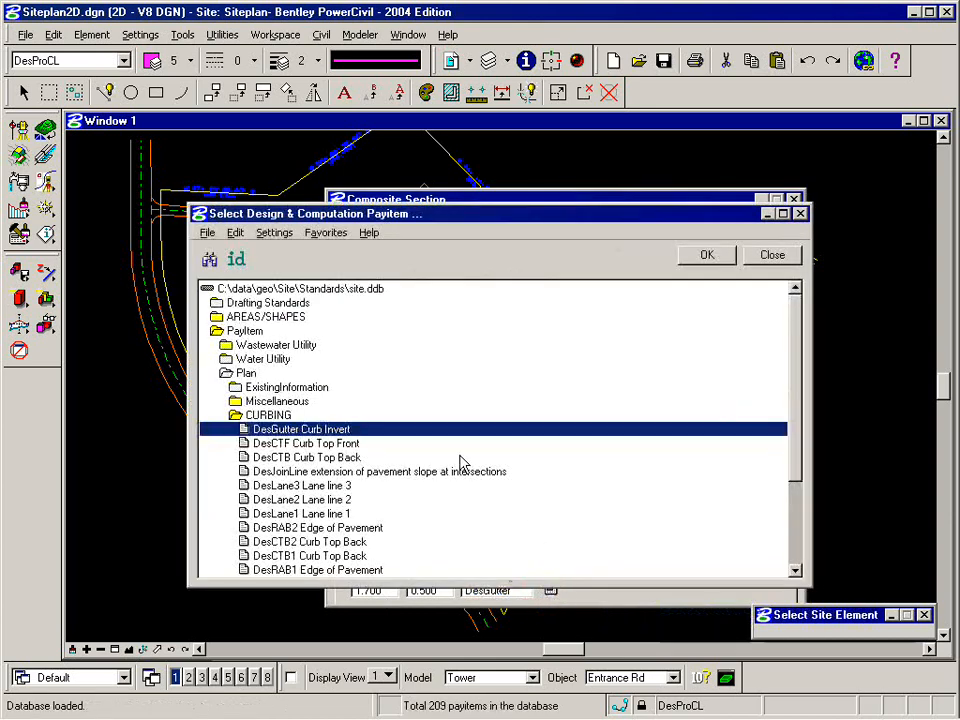
{"action": "left_click", "coordinate": [252, 443]}
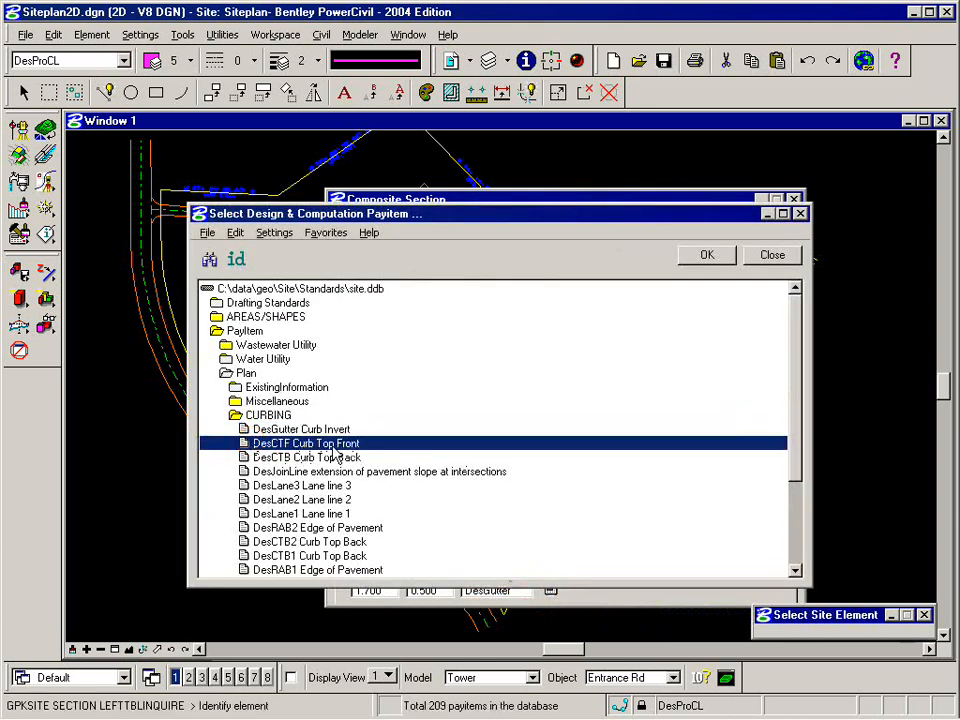
{"action": "left_click", "coordinate": [707, 257]}
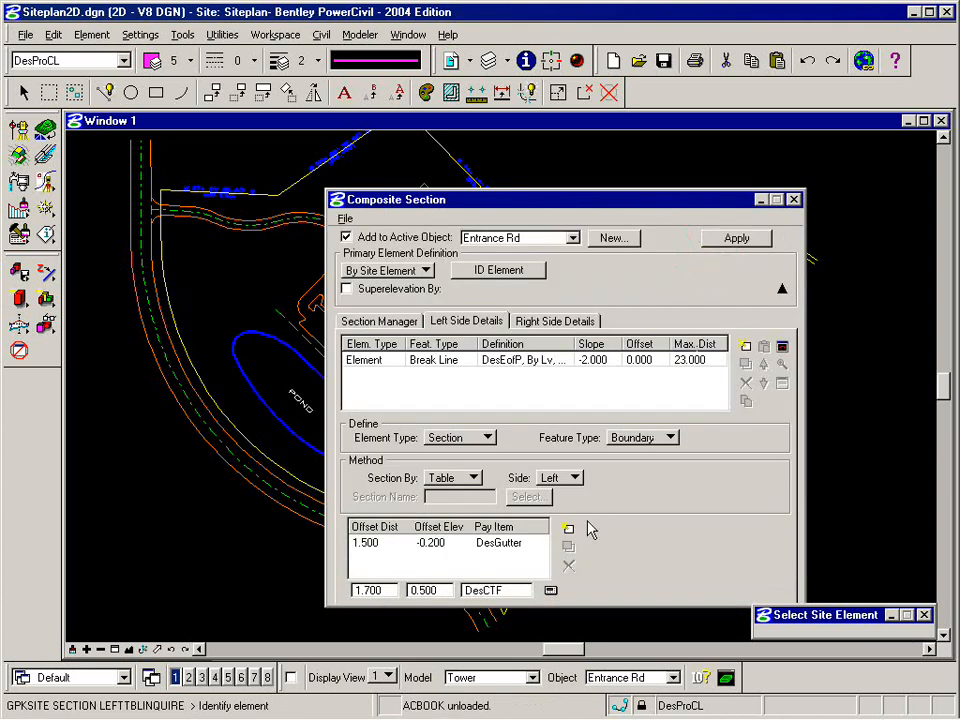
{"action": "left_click", "coordinate": [569, 529]}
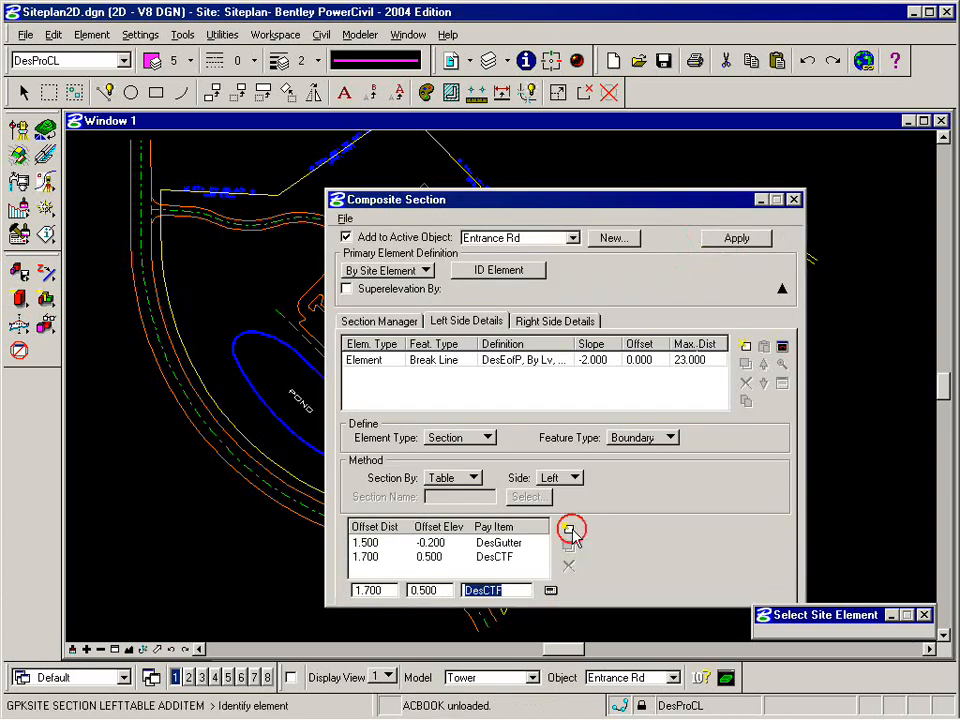
- Add a third table point at offset 2, elevation 0.5, with pay item DesCTB Curb Top Back, and add the section to the left side list
{"action": "double_click", "coordinate": [362, 596]}
{"action": "type", "text": "2"}
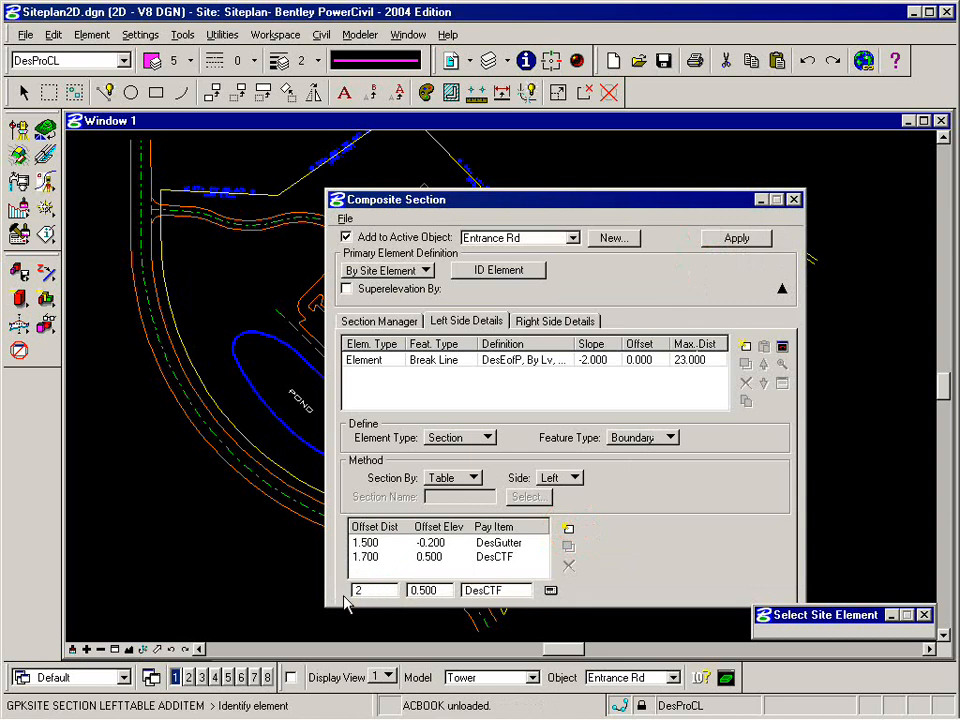
{"action": "key", "text": "Tab"}
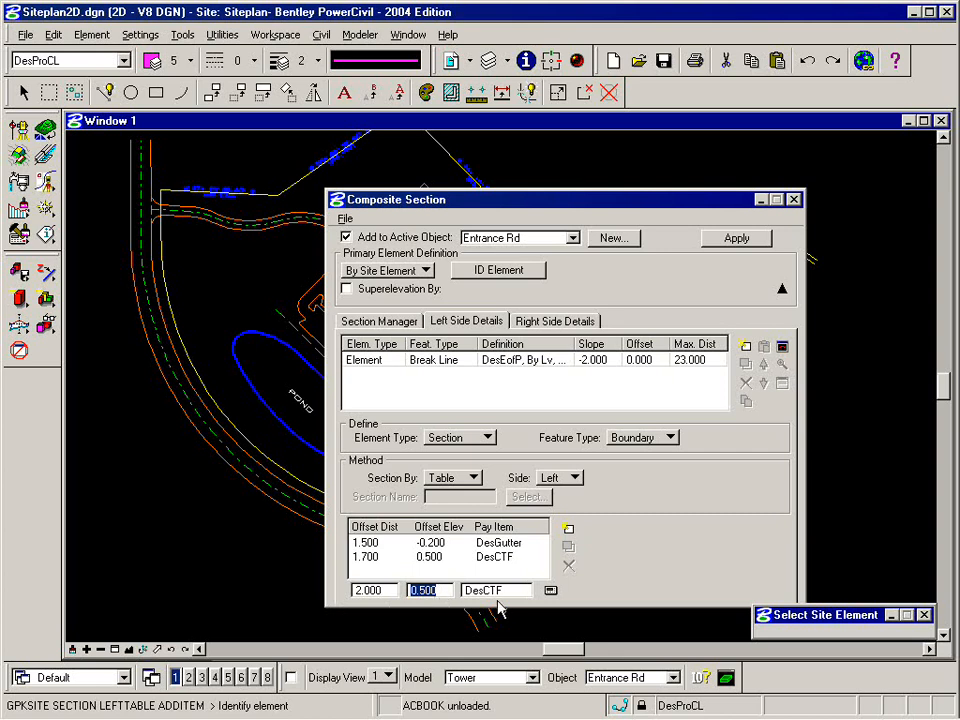
{"action": "left_click", "coordinate": [550, 592]}
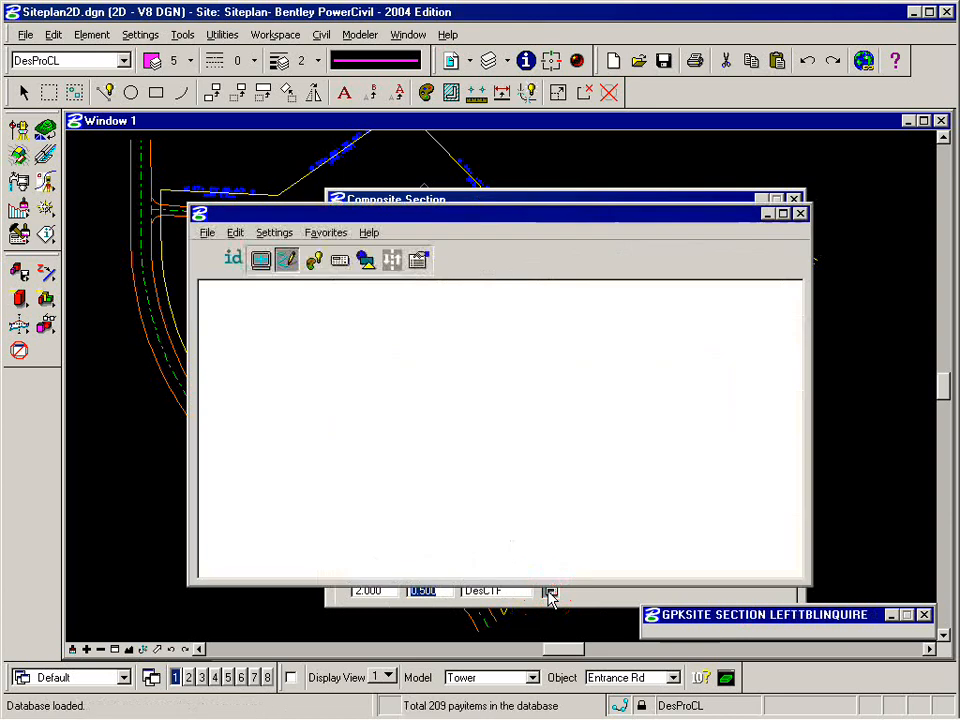
{"action": "left_click", "coordinate": [330, 457]}
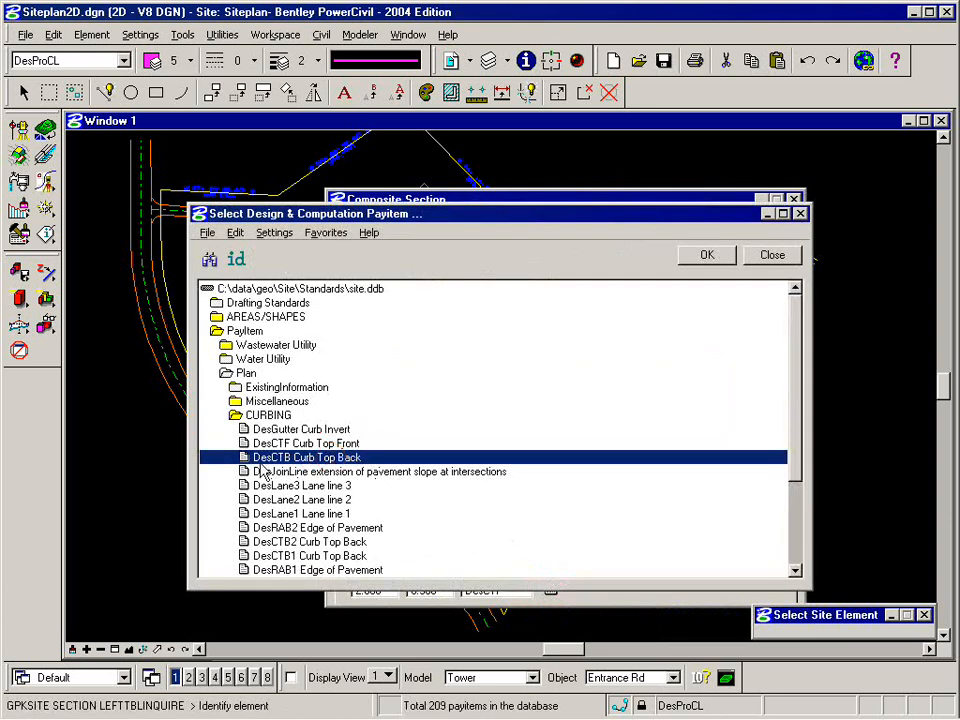
{"action": "left_click", "coordinate": [709, 258]}
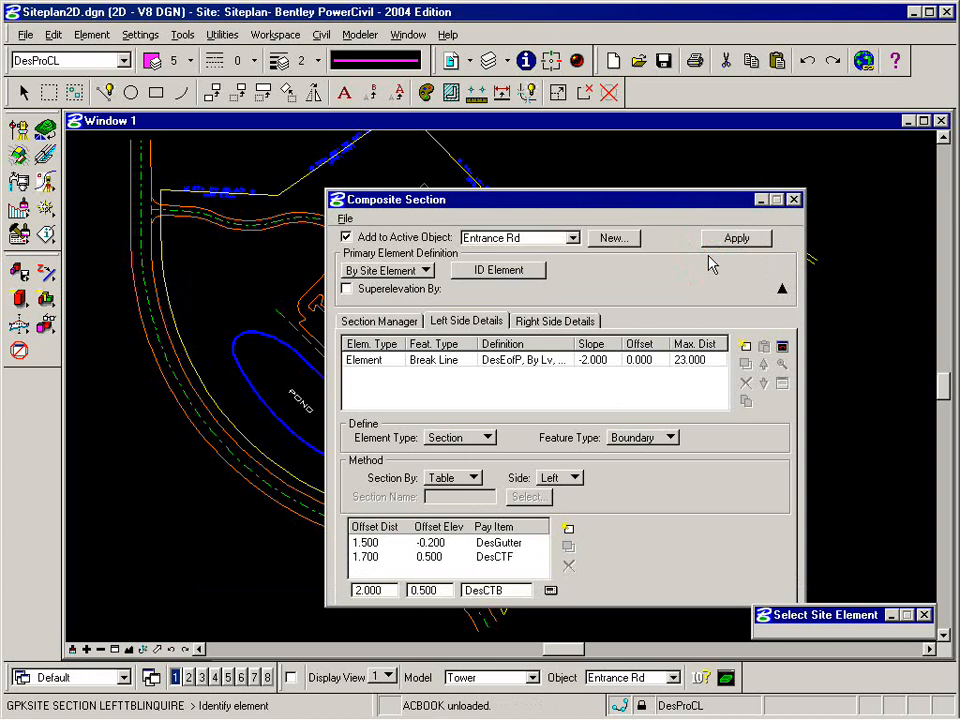
{"action": "left_click", "coordinate": [568, 528]}
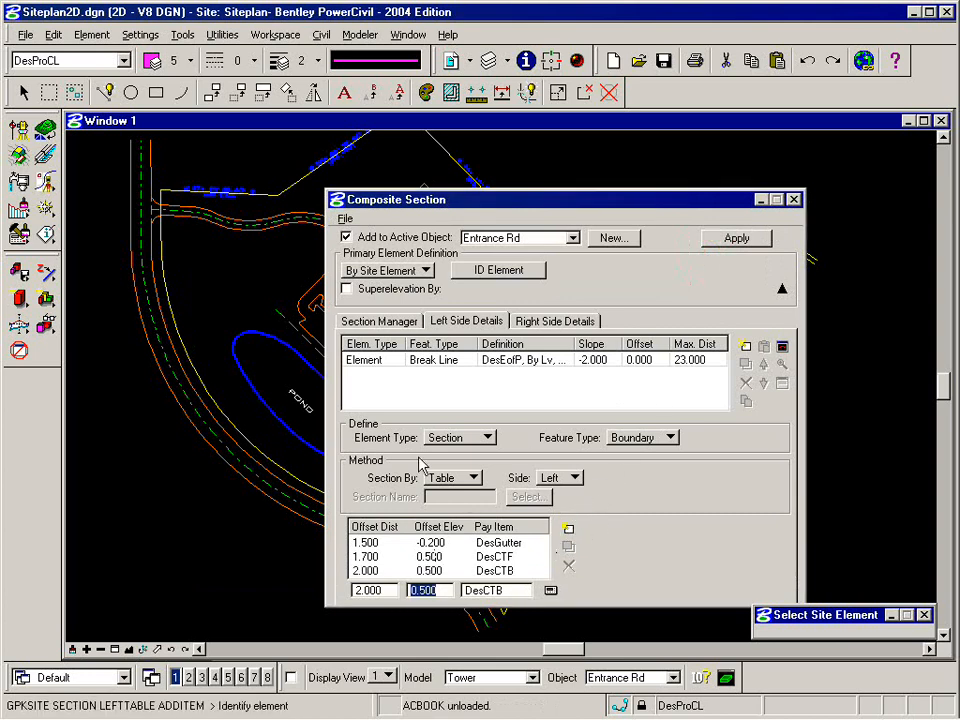
{"action": "left_click", "coordinate": [745, 347]}
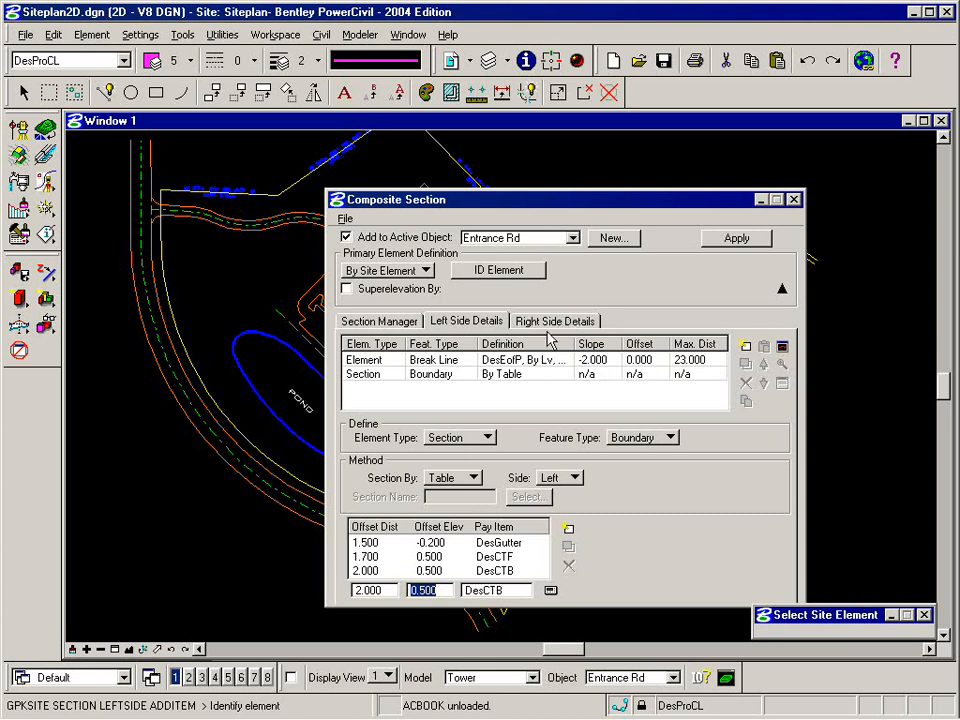
- Copy both the break line and section items from the left side list and paste them into the right side list
{"action": "left_click", "coordinate": [388, 362]}
{"action": "left_click", "coordinate": [430, 376], "text": "shift"}
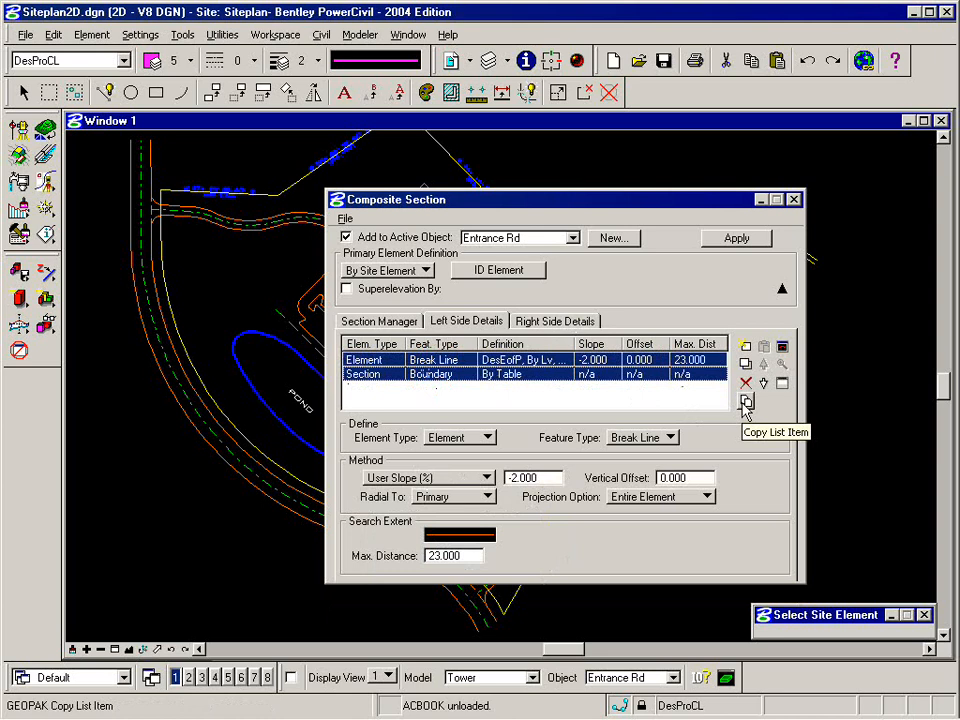
{"action": "left_click", "coordinate": [745, 402]}
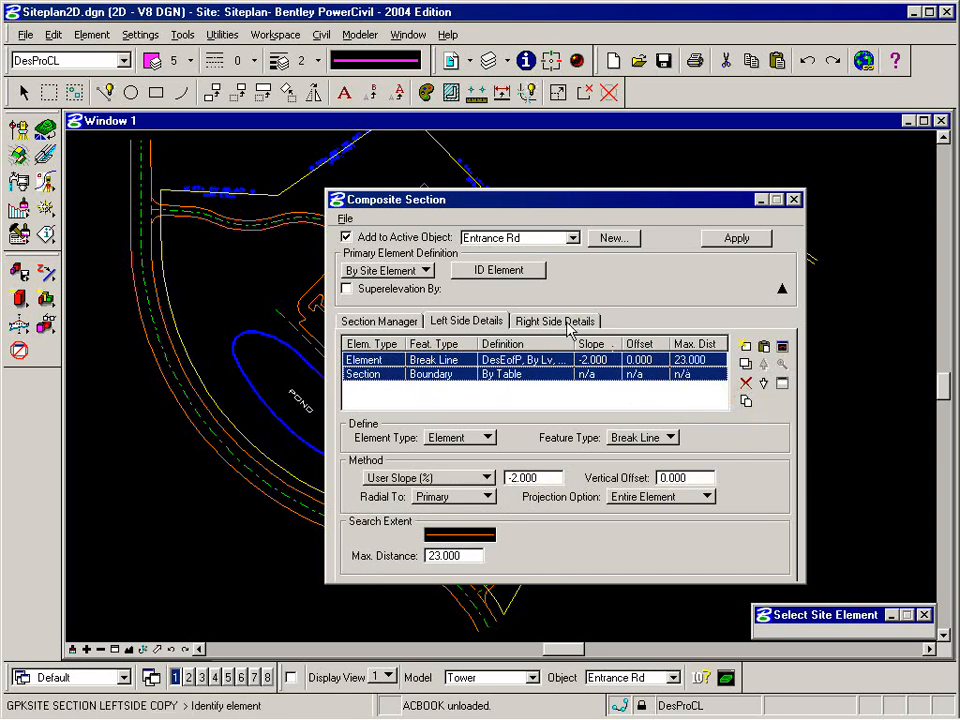
{"action": "left_click", "coordinate": [535, 323]}
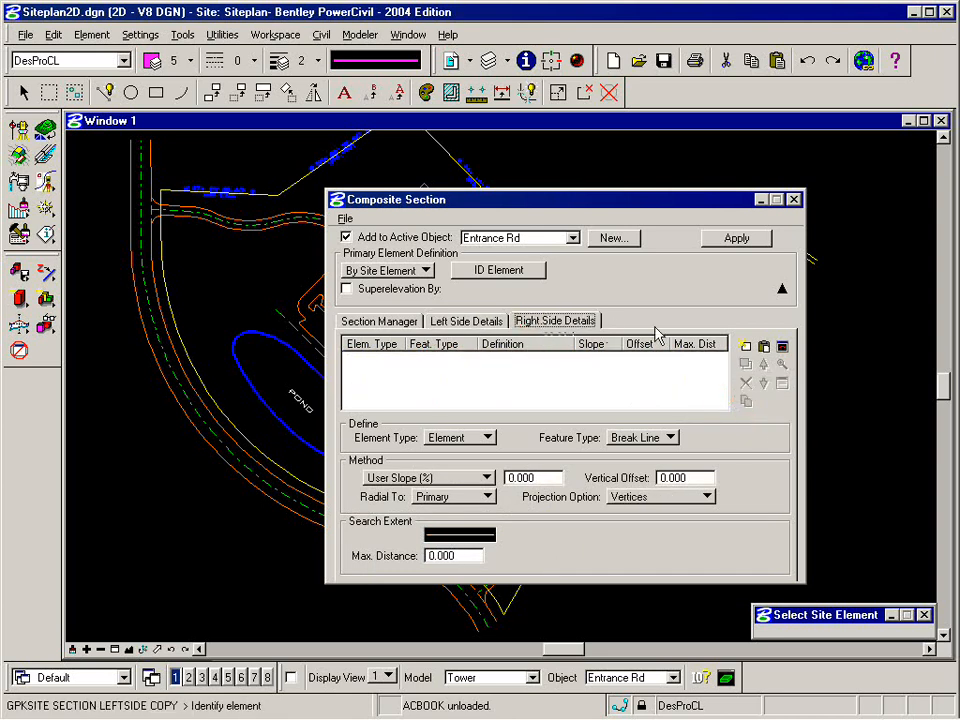
{"action": "left_click", "coordinate": [765, 348]}
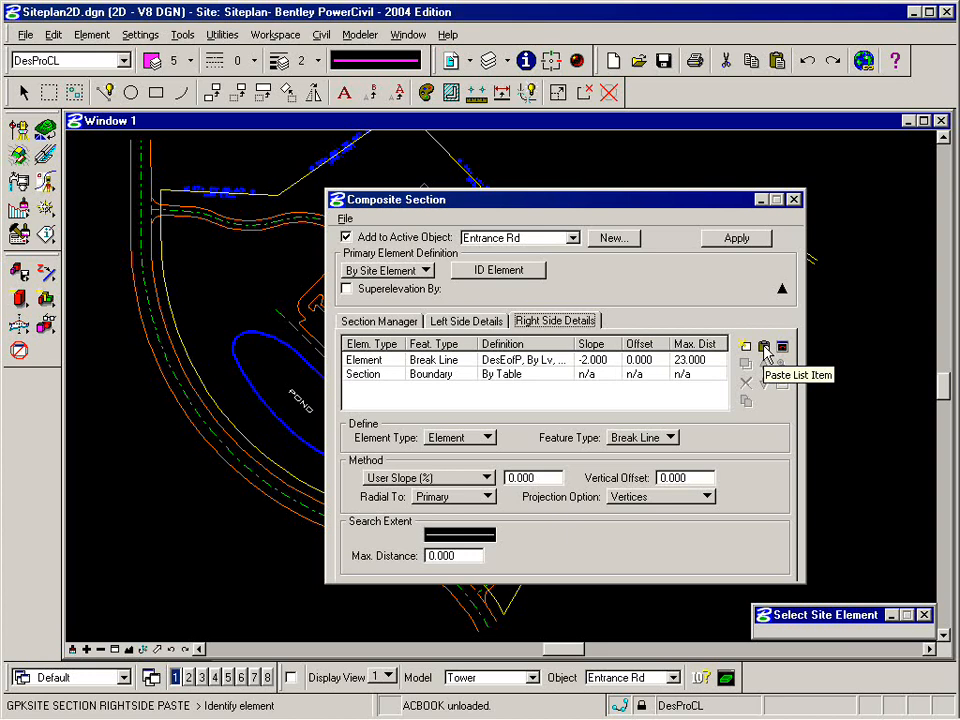
- Set the right side break line's maximum search distance to 13 and update its list entry
{"action": "left_click", "coordinate": [374, 363]}
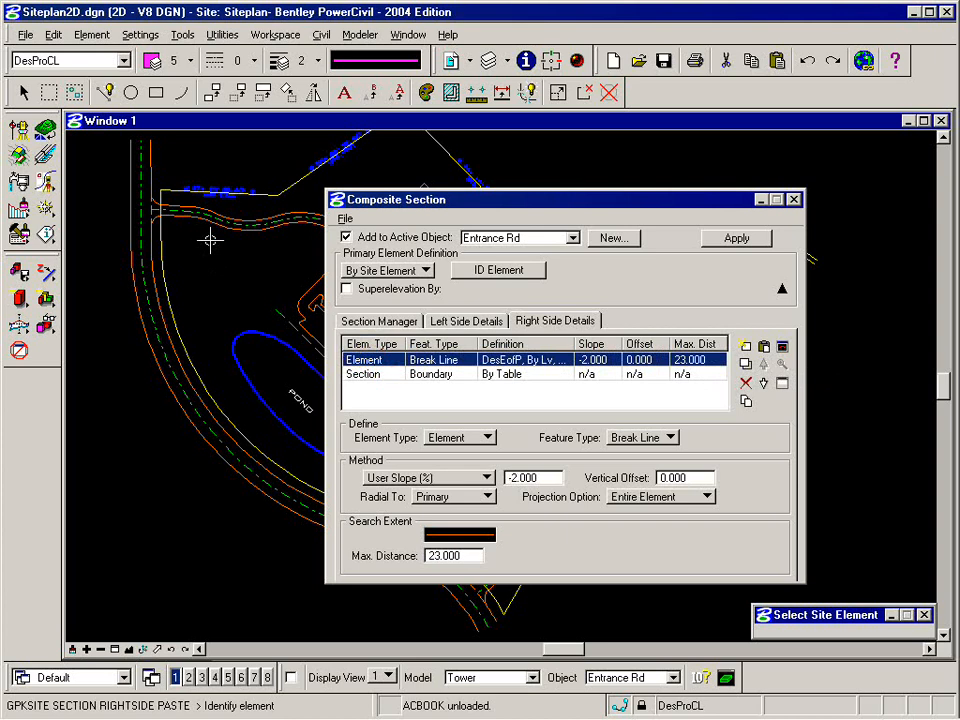
{"action": "double_click", "coordinate": [464, 556]}
{"action": "type", "text": "1"}
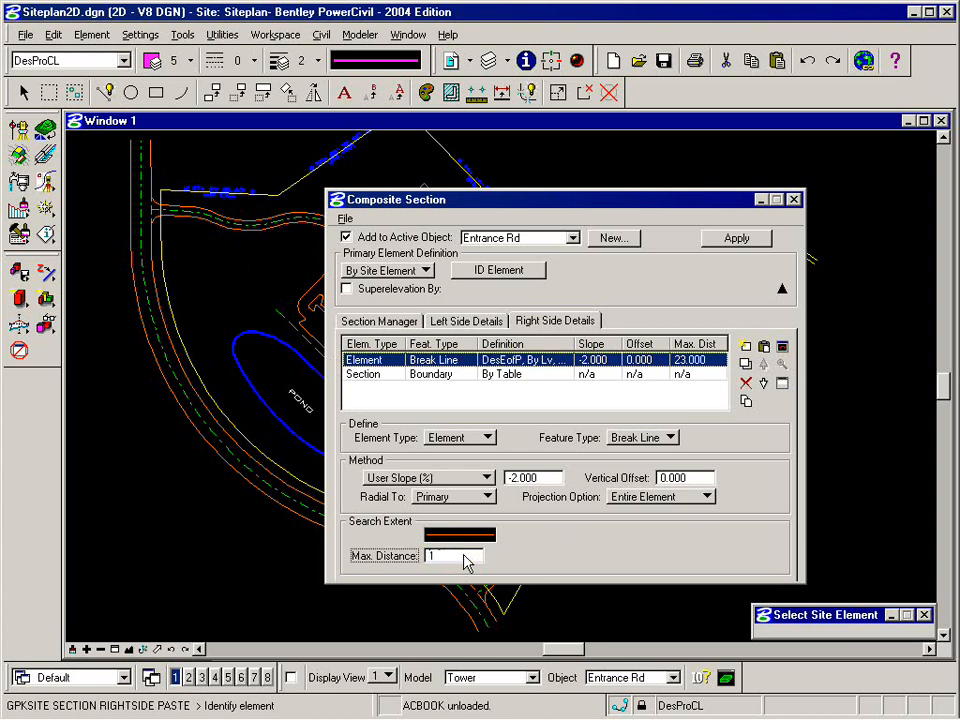
{"action": "type", "text": "3"}
{"action": "key", "text": "Tab"}
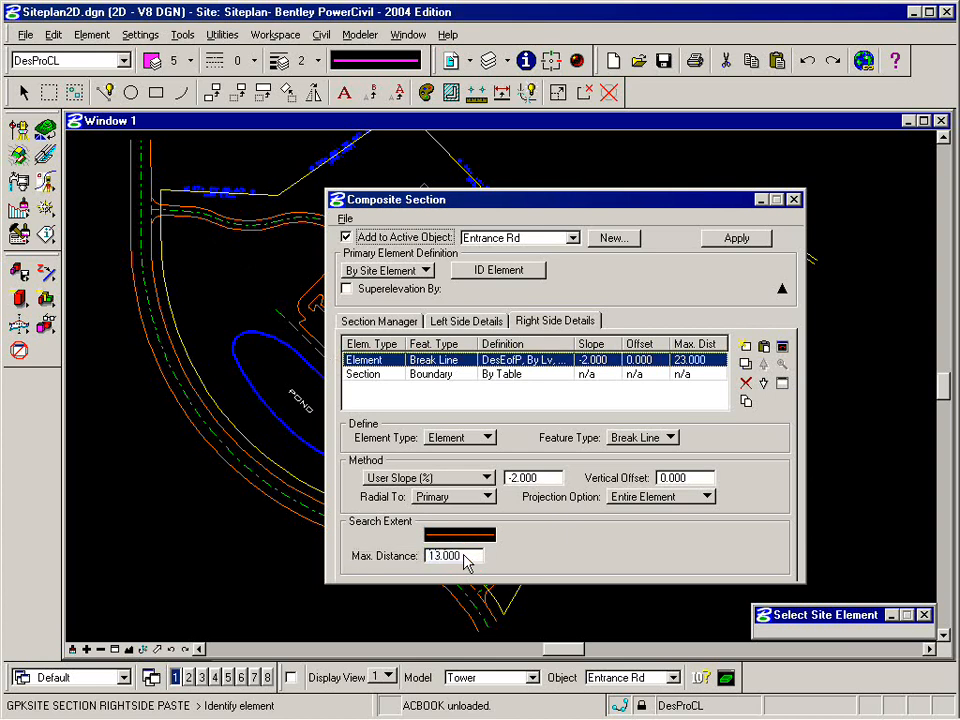
{"action": "left_click", "coordinate": [746, 364]}
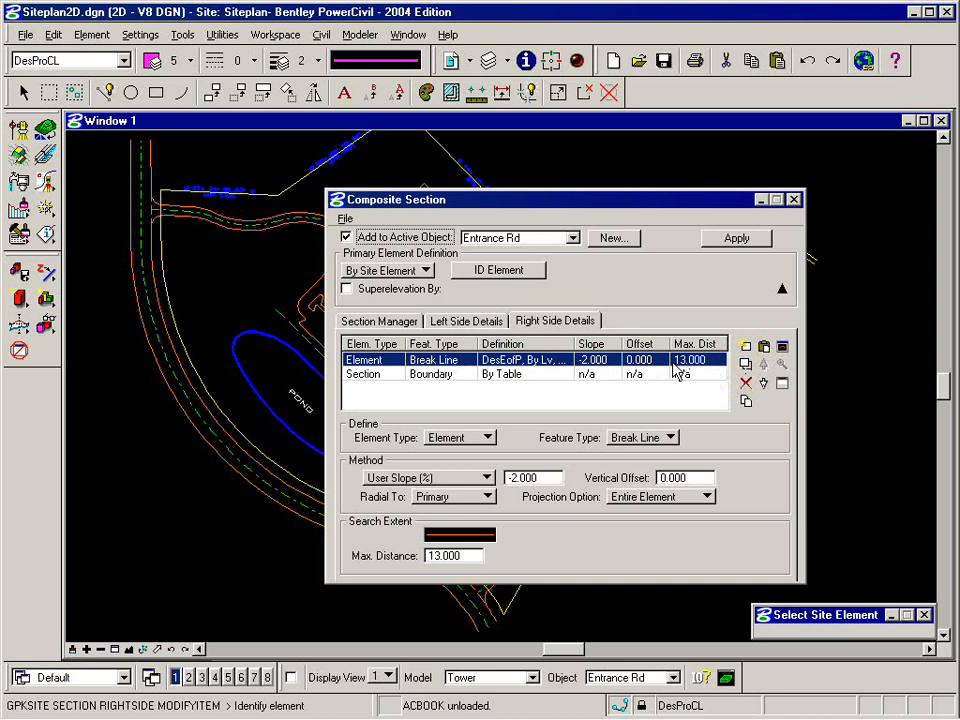
- Change the pasted section's side to Right and update its entry in the right side list
{"action": "left_click", "coordinate": [367, 377]}
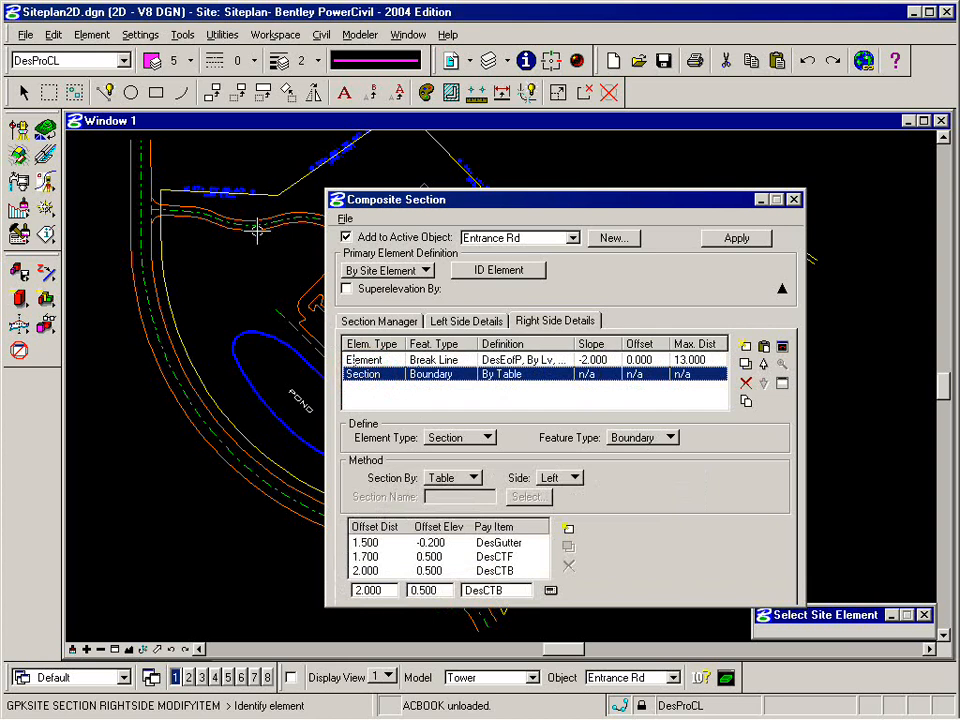
{"action": "left_click", "coordinate": [570, 479]}
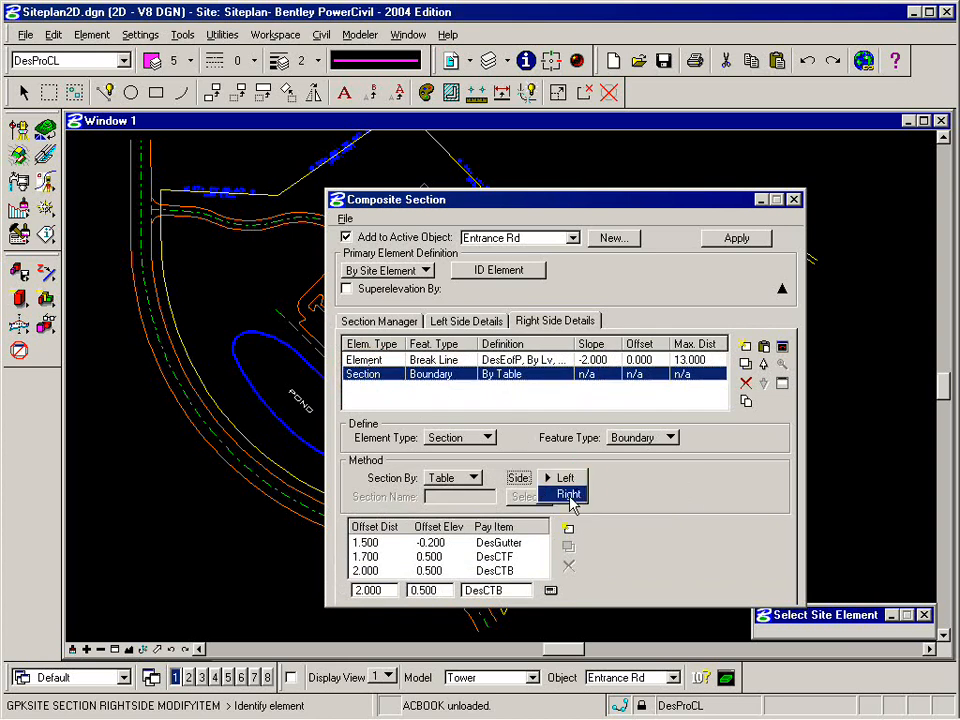
{"action": "left_click", "coordinate": [568, 495]}
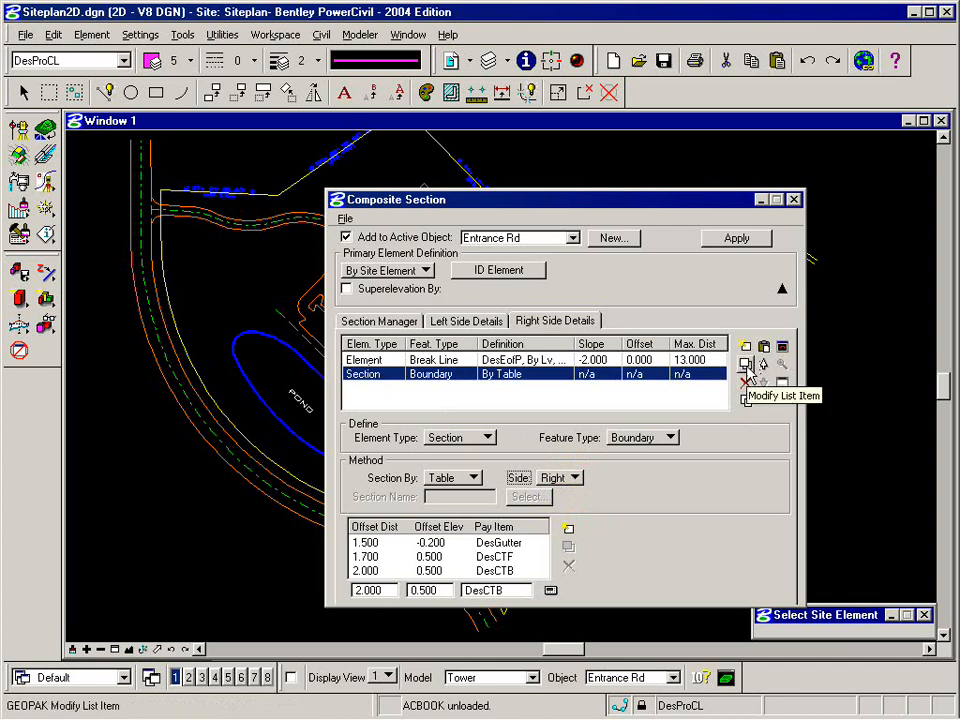
{"action": "left_click", "coordinate": [745, 364]}
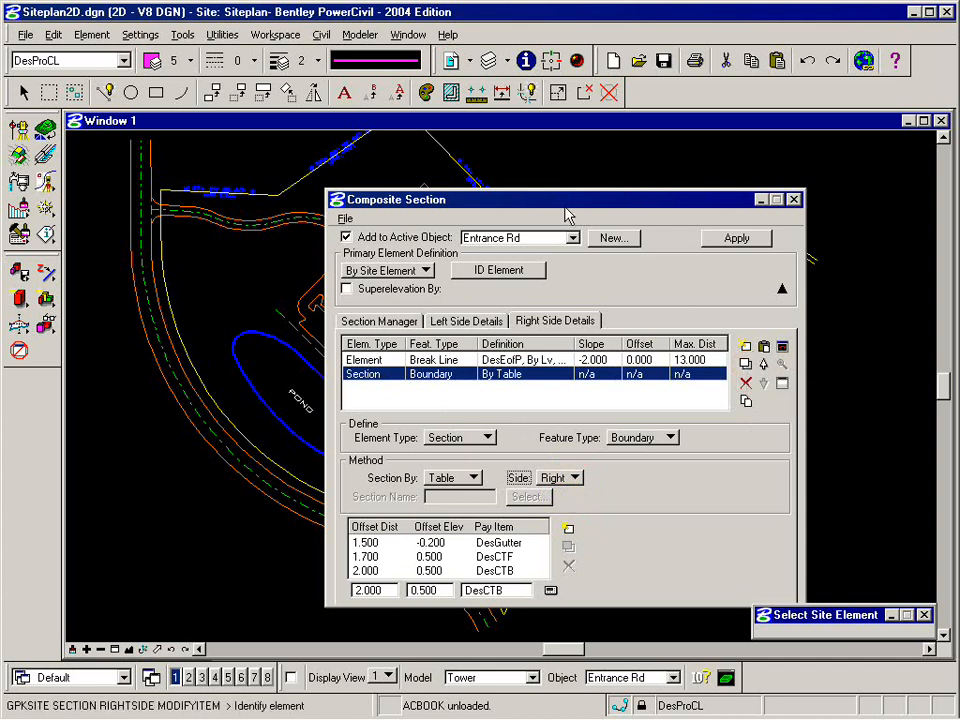
- Switch the right side item definition's element type to Feature
{"action": "left_click_drag", "start_coordinate": [563, 205], "coordinate": [690, 190]}
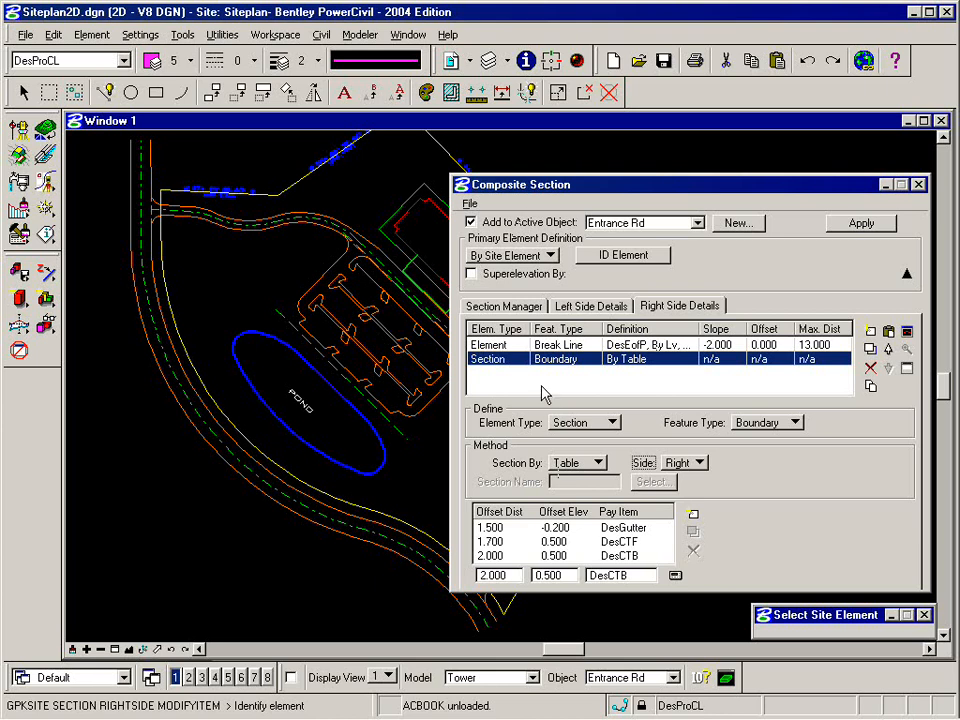
{"action": "left_click", "coordinate": [563, 423]}
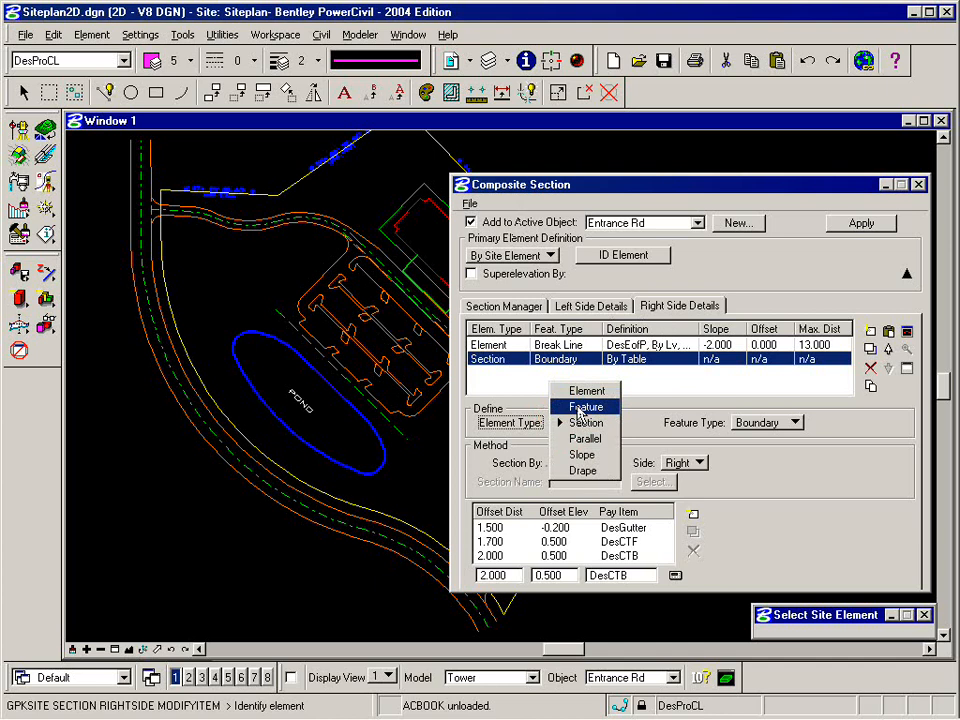
{"action": "left_click", "coordinate": [582, 407]}
{"action": "left_click_drag", "start_coordinate": [537, 191], "coordinate": [416, 176]}
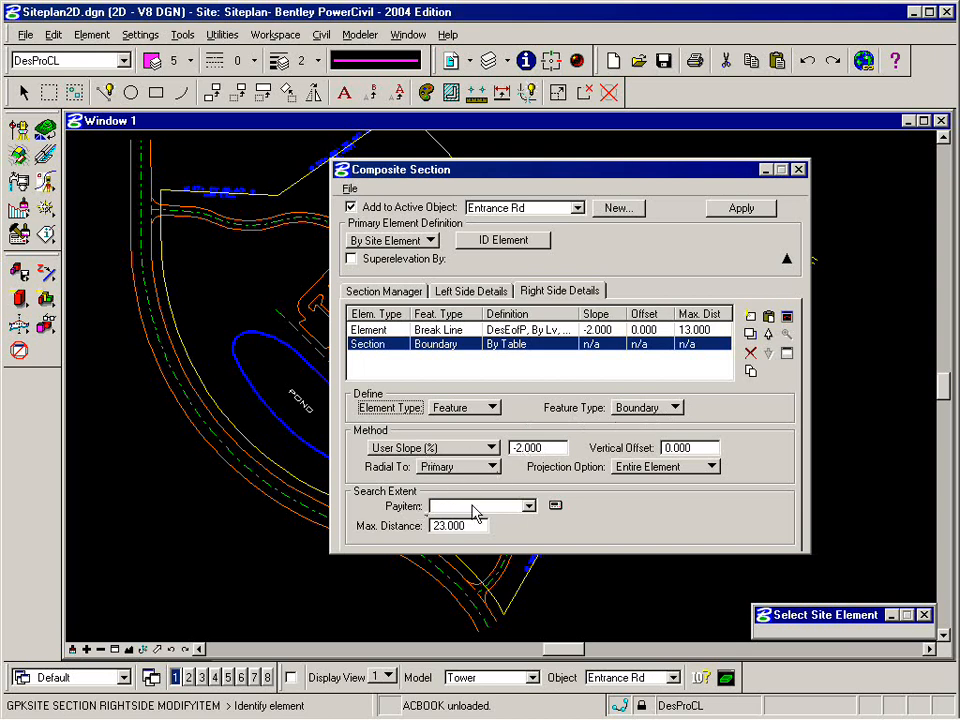
- Assign the payitem DesJoinLine, extension of pavement slope at intersections, from the CURBING category to the right side feature definition
{"action": "left_click", "coordinate": [553, 507]}
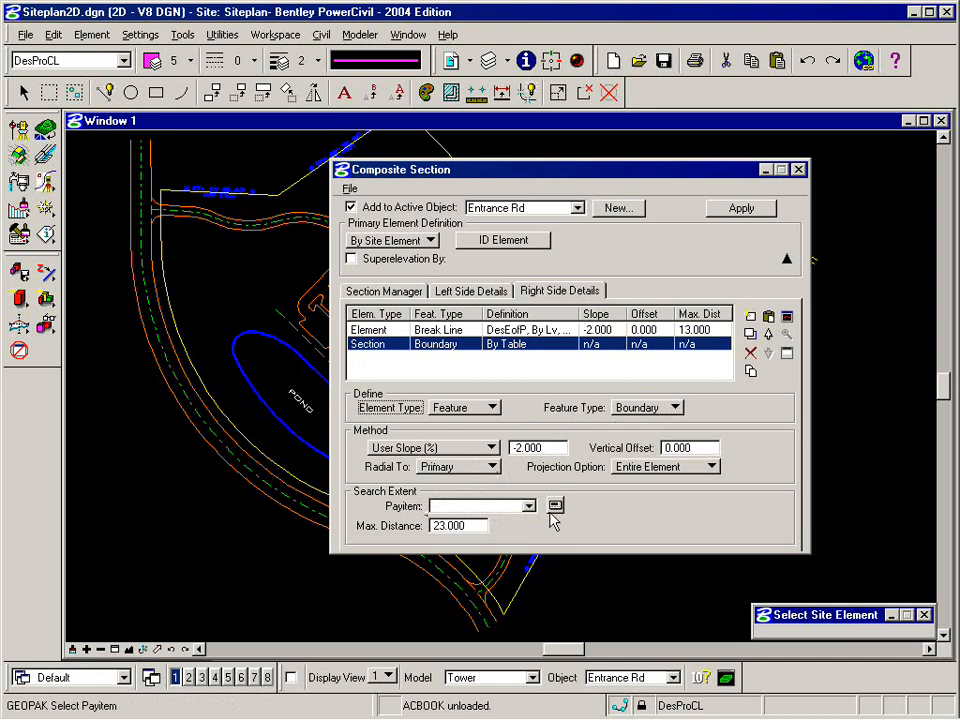
{"action": "left_click", "coordinate": [553, 506]}
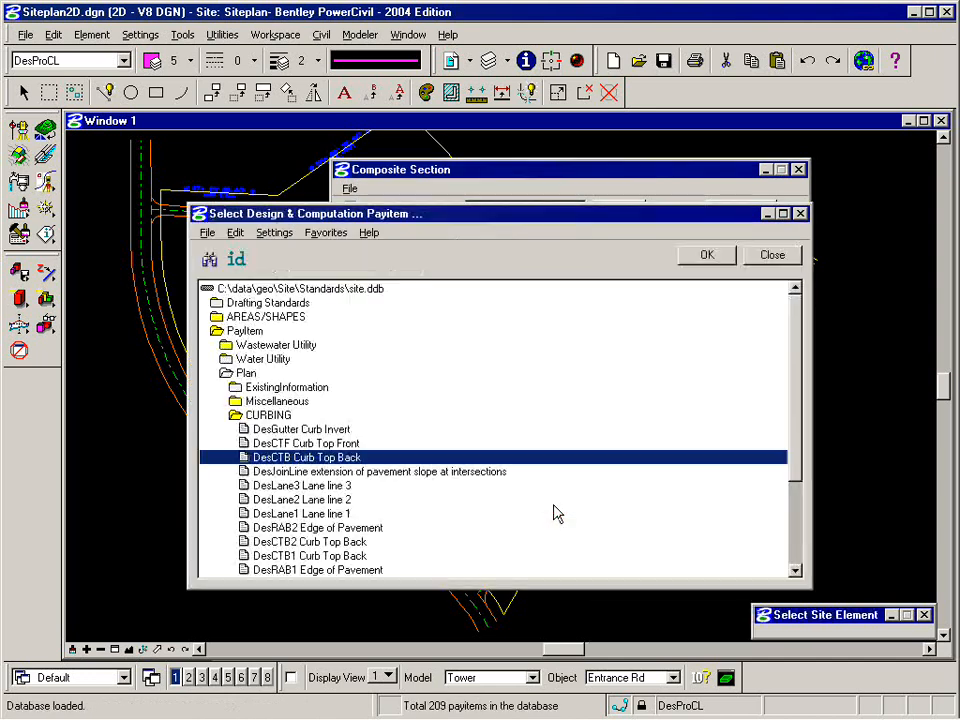
{"action": "left_click", "coordinate": [395, 471]}
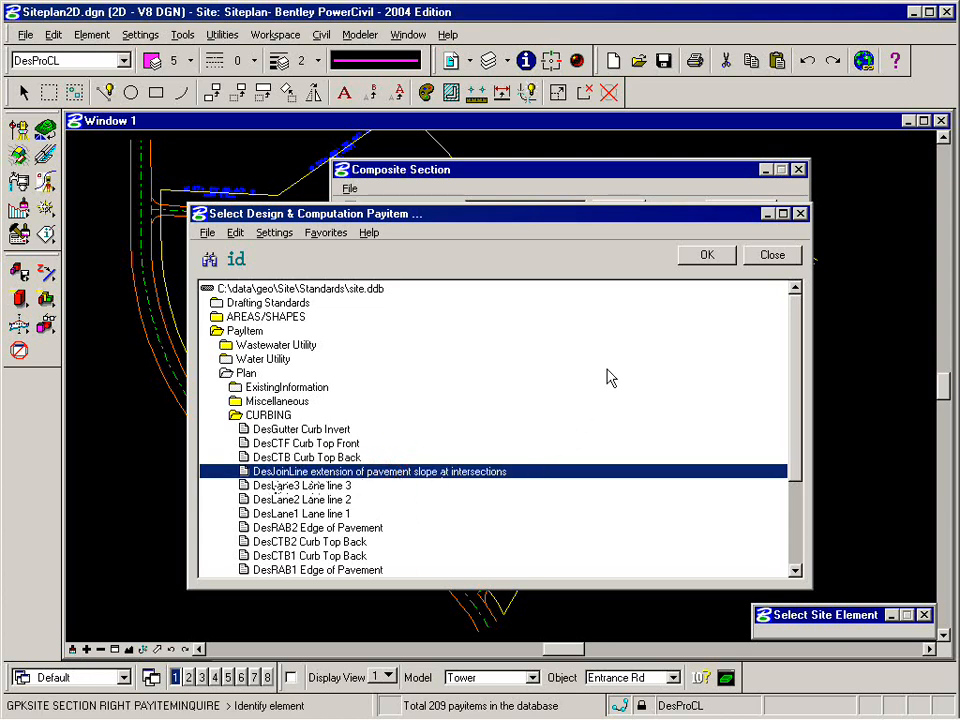
{"action": "left_click", "coordinate": [706, 256]}
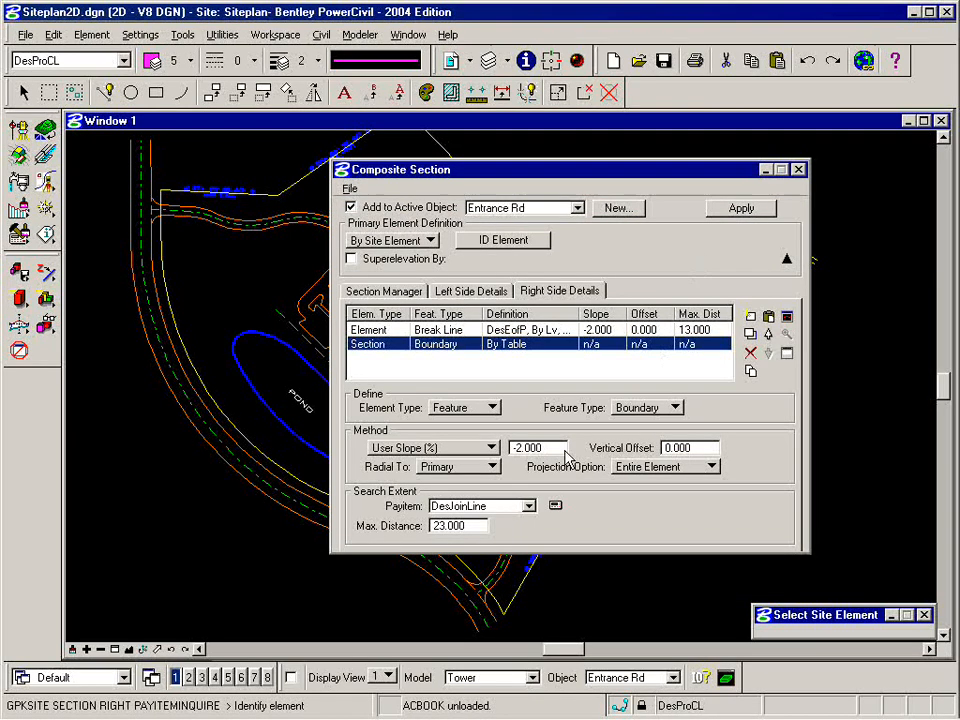
- Set the DesJoinLine feature's maximum search distance to 13 and add it to the right side list
{"action": "double_click", "coordinate": [456, 525]}
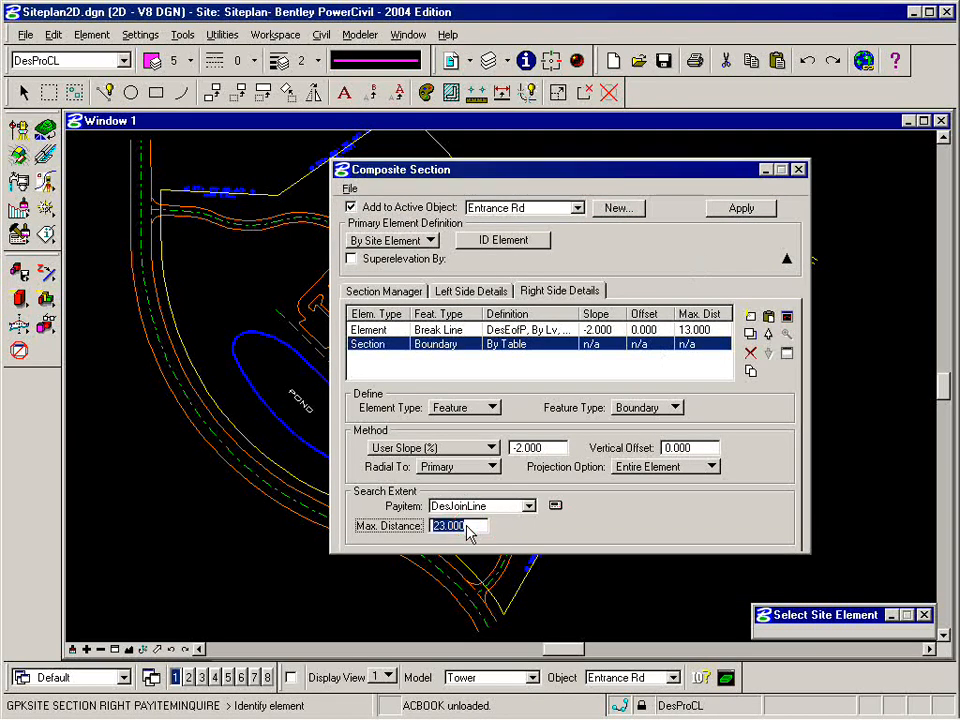
{"action": "type", "text": "13.000"}
{"action": "key", "text": "Tab"}
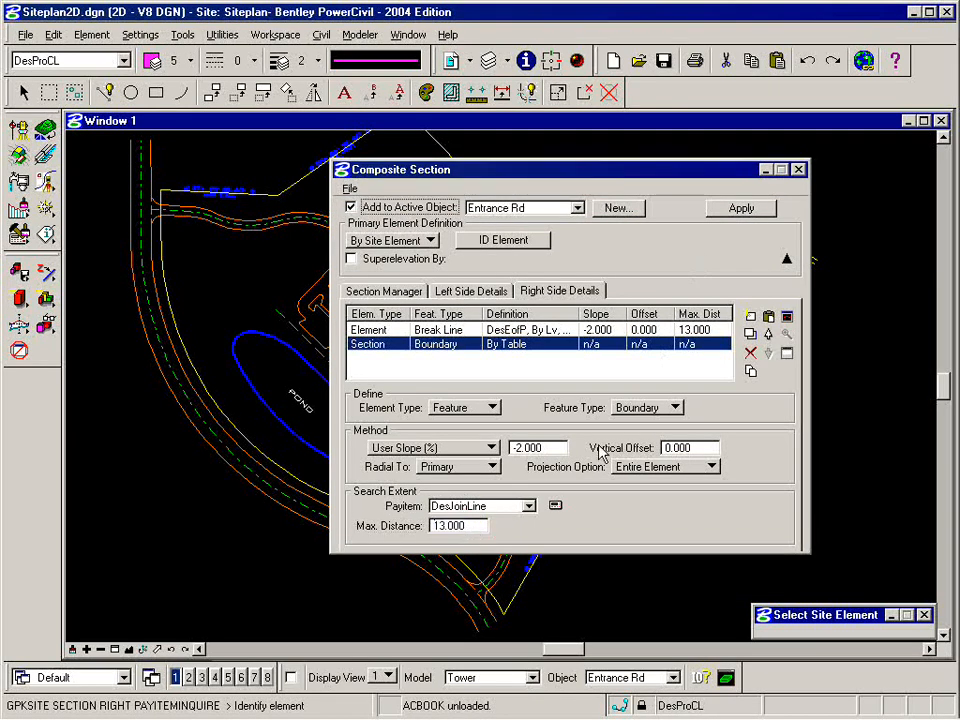
{"action": "left_click", "coordinate": [750, 318]}
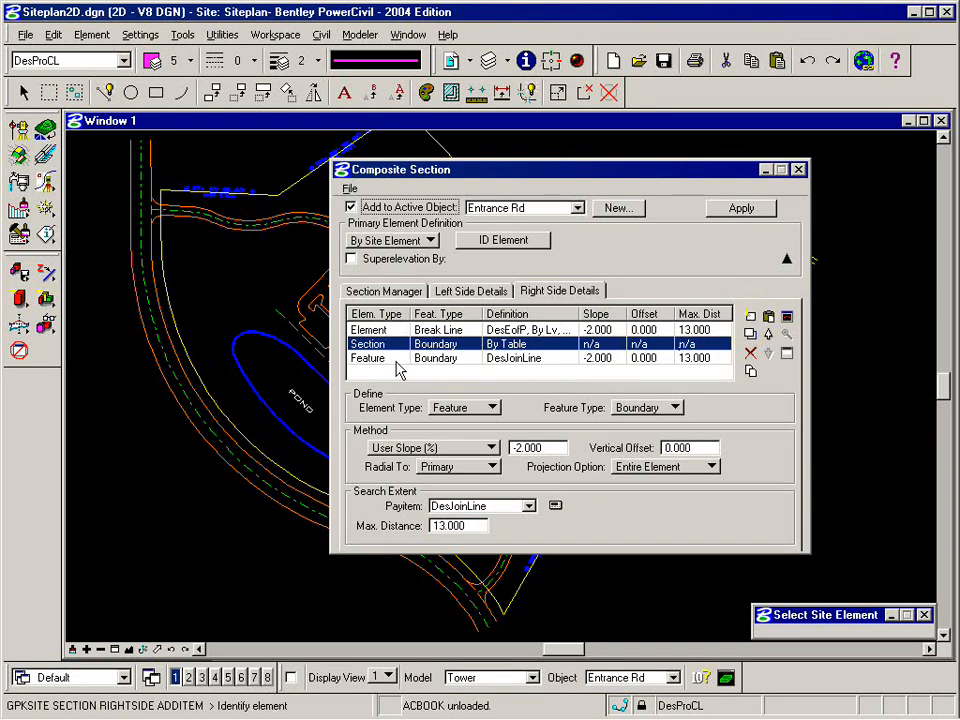
- Move the DesJoinLine feature up to first place in the right side list, ahead of the break line and section
{"action": "left_click", "coordinate": [381, 359]}
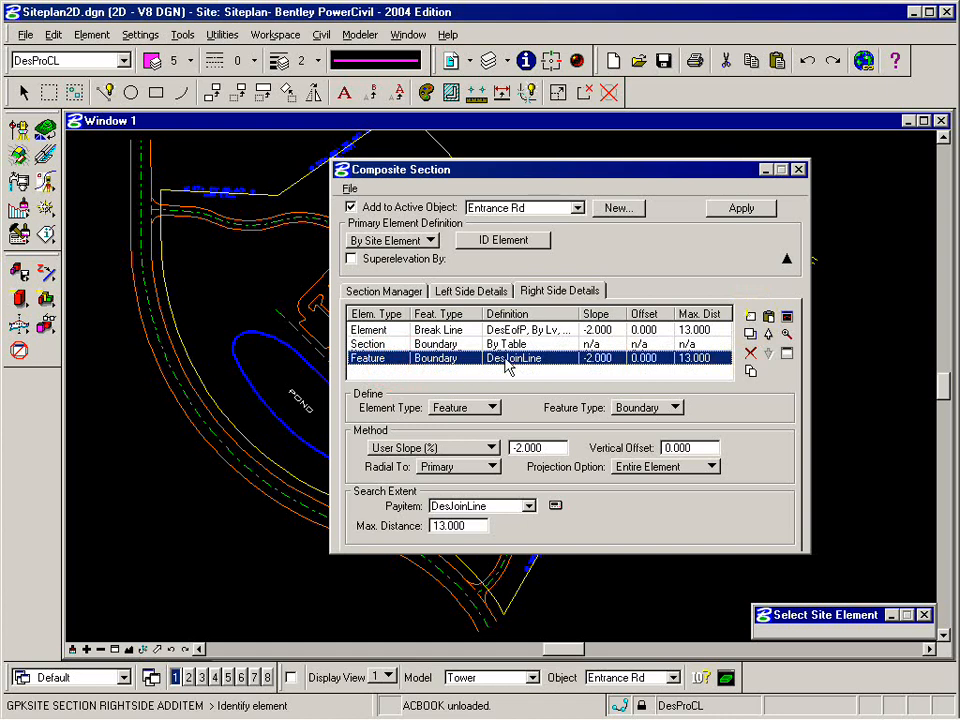
{"action": "left_click", "coordinate": [768, 337]}
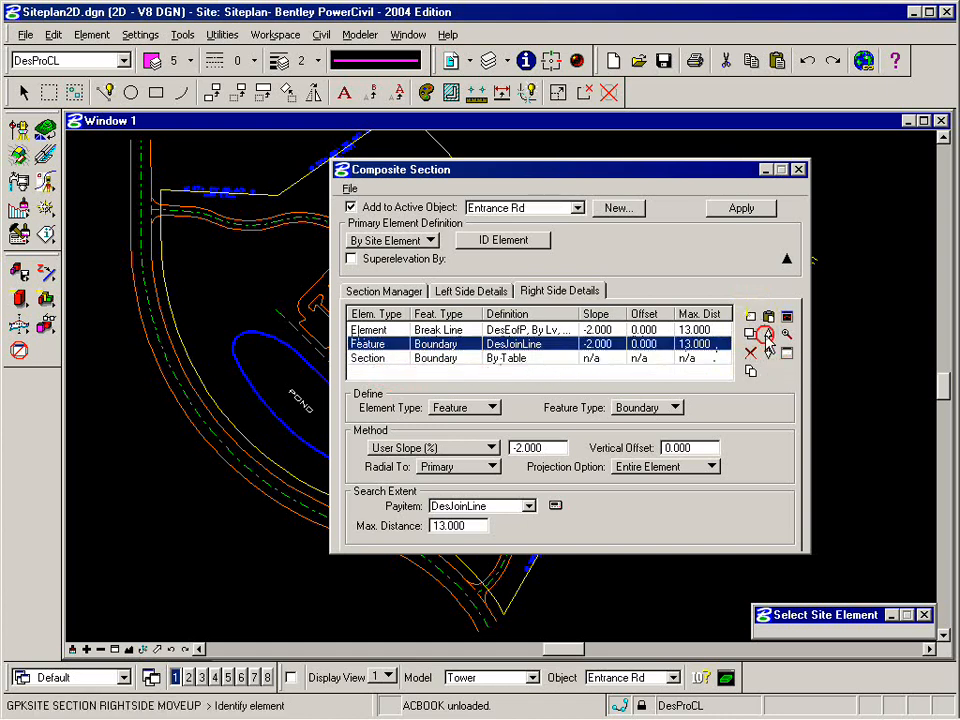
{"action": "left_click", "coordinate": [768, 337]}
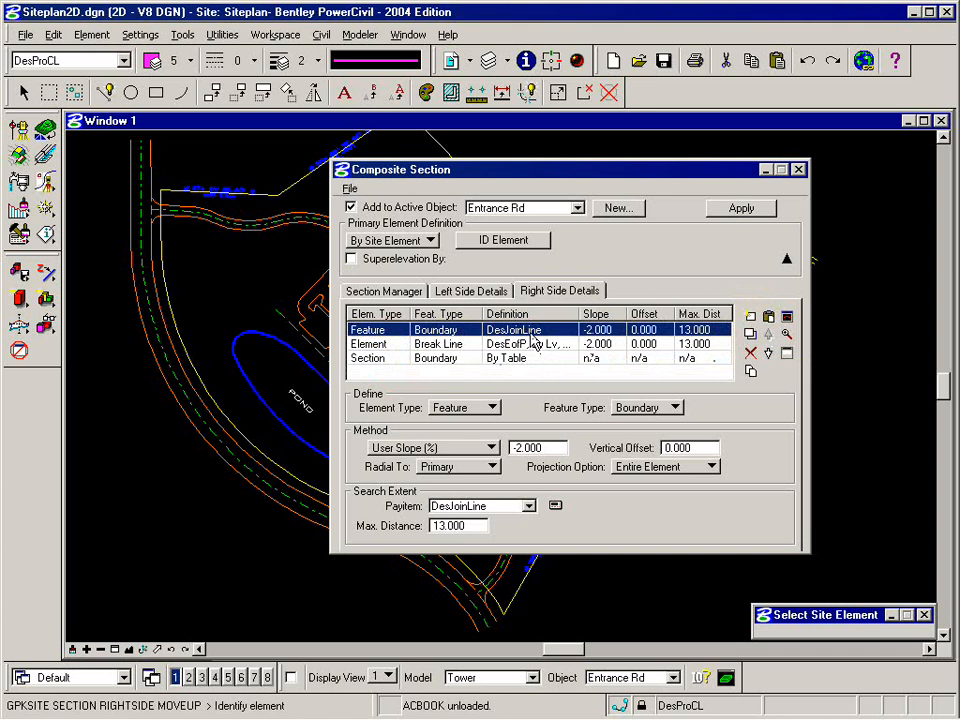